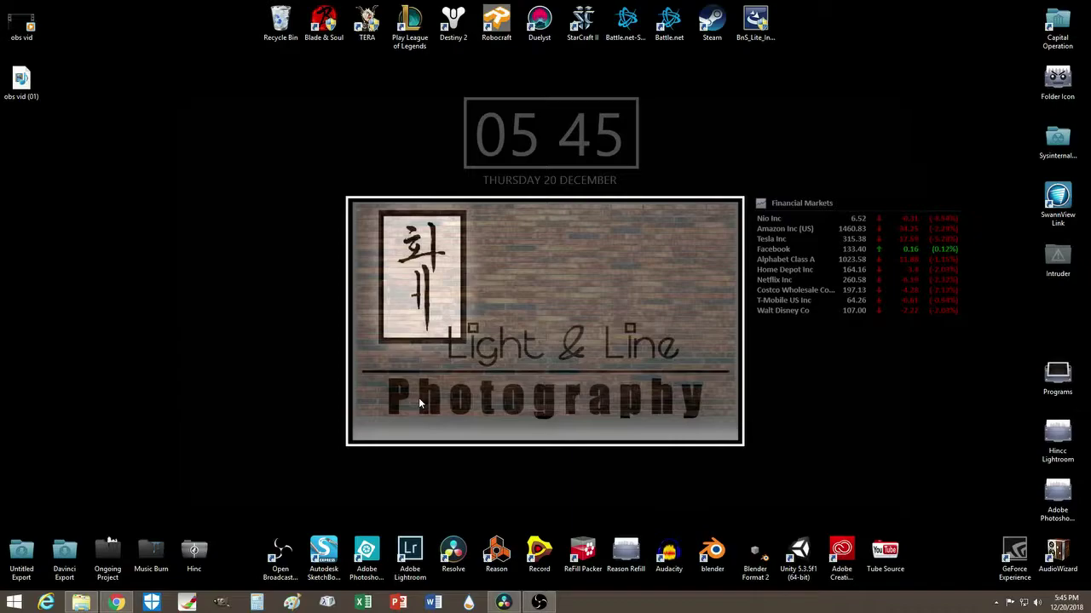
# Play the import song hype track from the Music Burn folder, then close the media player.
pyautogui.doubleClick(151, 549)
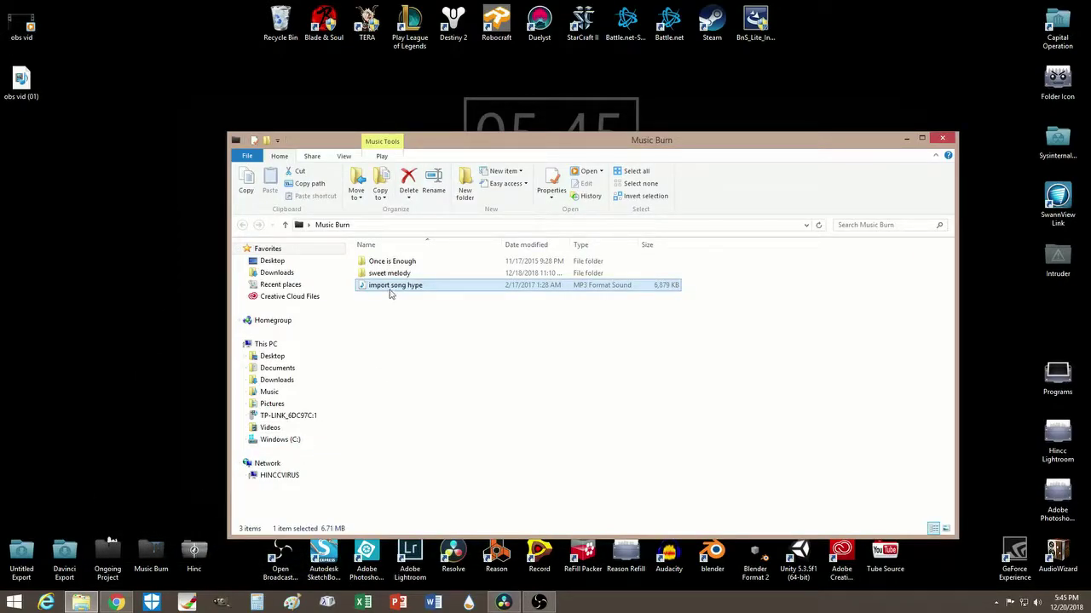
pyautogui.doubleClick(390, 290)
pyautogui.click(907, 137)
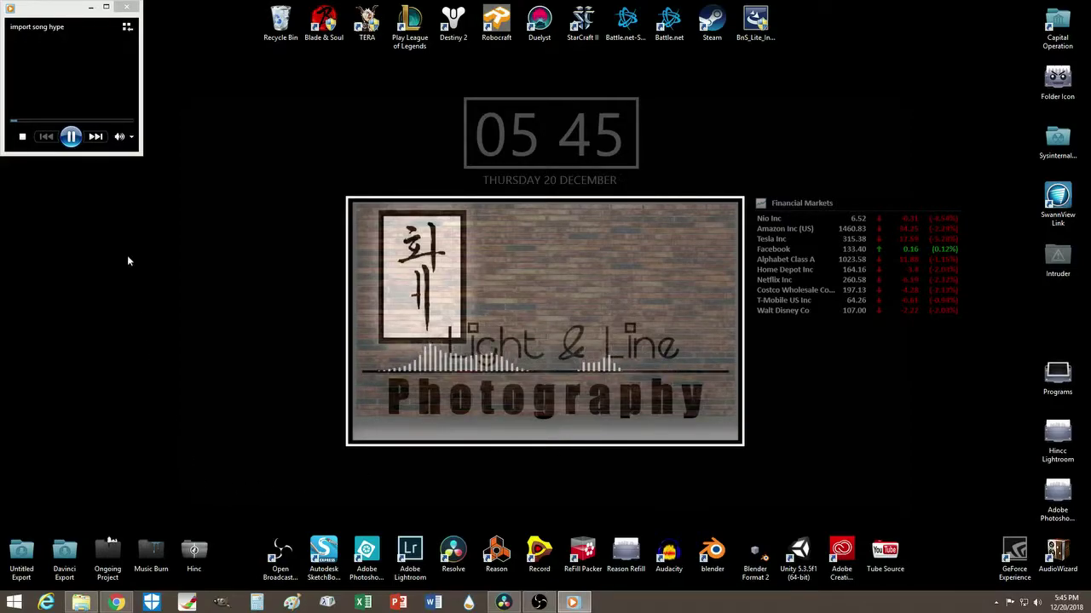
pyautogui.click(126, 7)
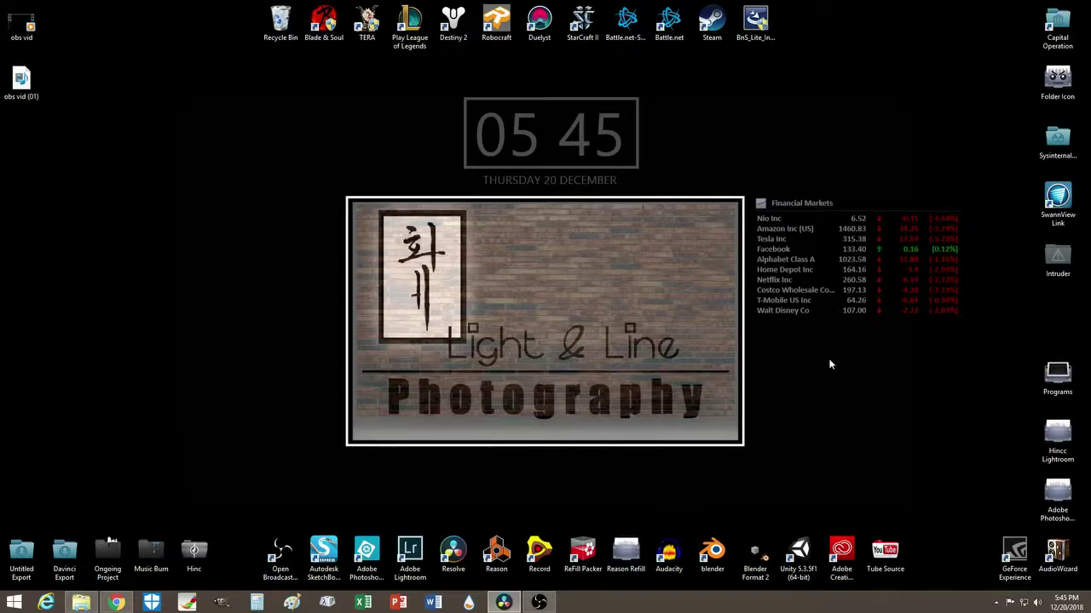
# Bring Chrome forward and go to the Discover section of the Rainmeter homepage.
pyautogui.click(117, 602)
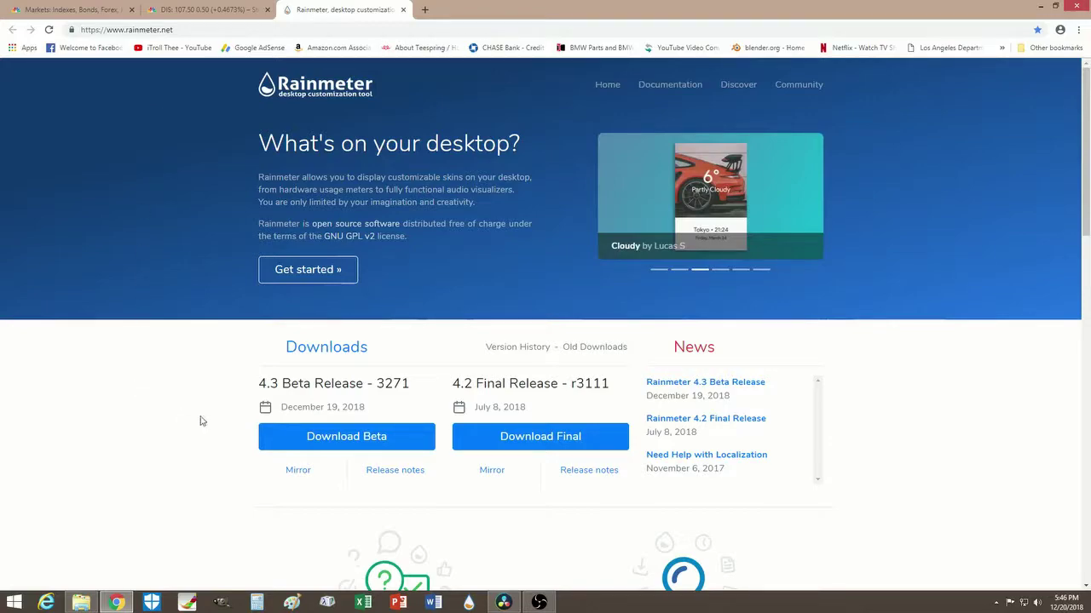
pyautogui.scroll(-1, 150, 413)
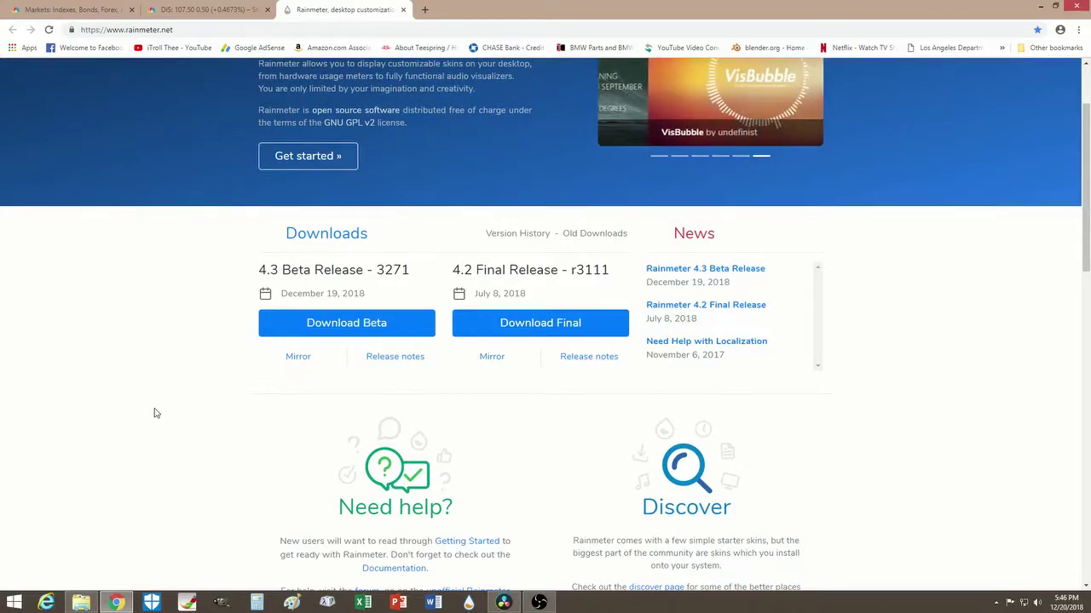
pyautogui.click(675, 509)
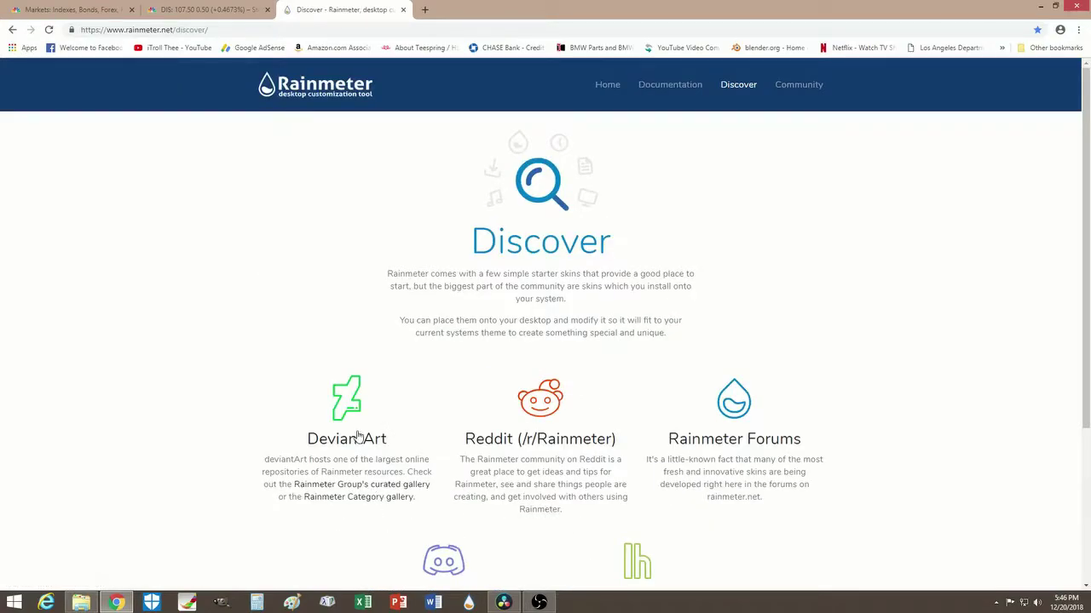
# Go to the Rainmeter group on DeviantArt and open its Skins gallery.
pyautogui.click(346, 498)
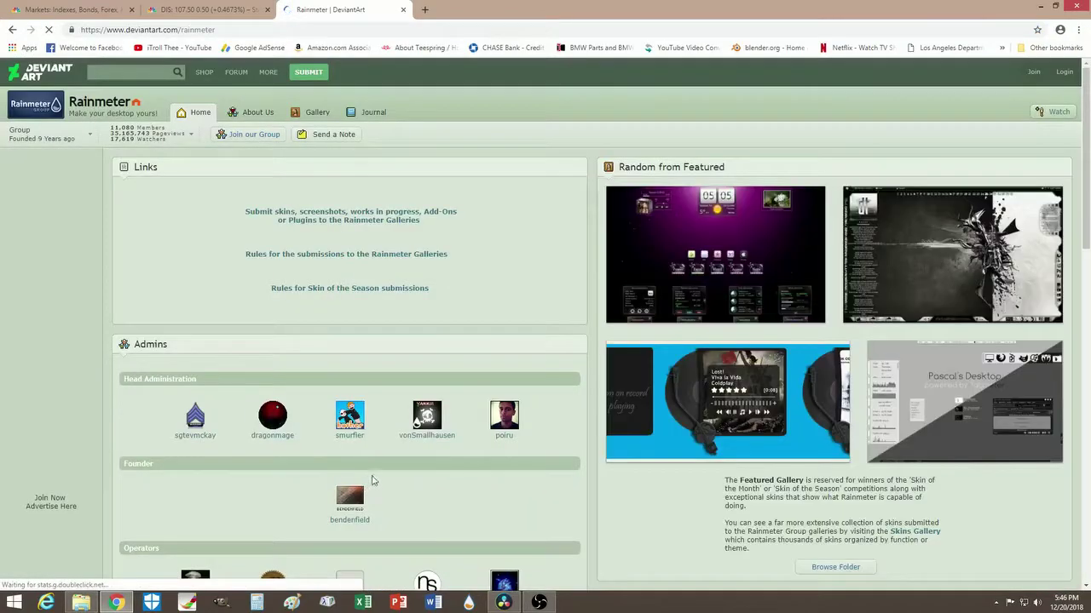
pyautogui.scroll(-4, 451, 462)
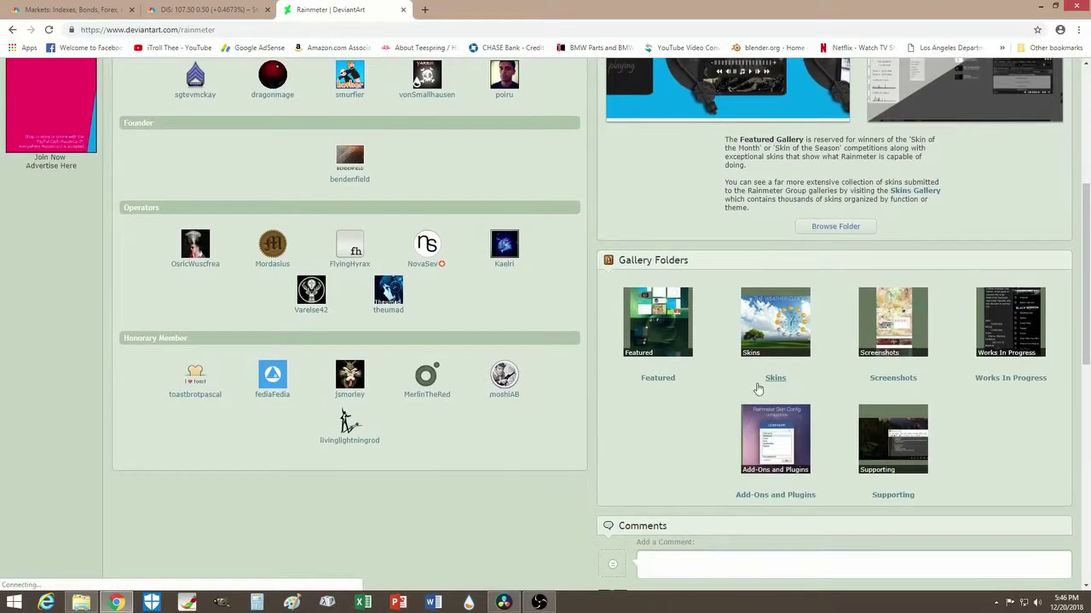
pyautogui.click(761, 393)
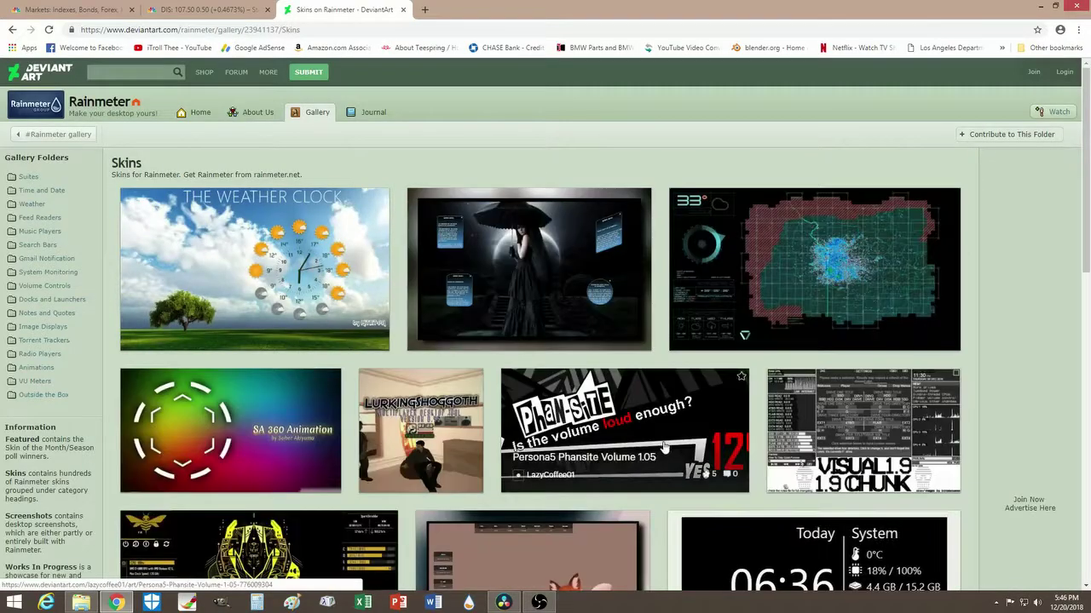
# Find the Market Prices thumbnail in the Skins gallery and bring up its link menu.
pyautogui.scroll(-10, 488, 412)
pyautogui.scroll(-12, 488, 413)
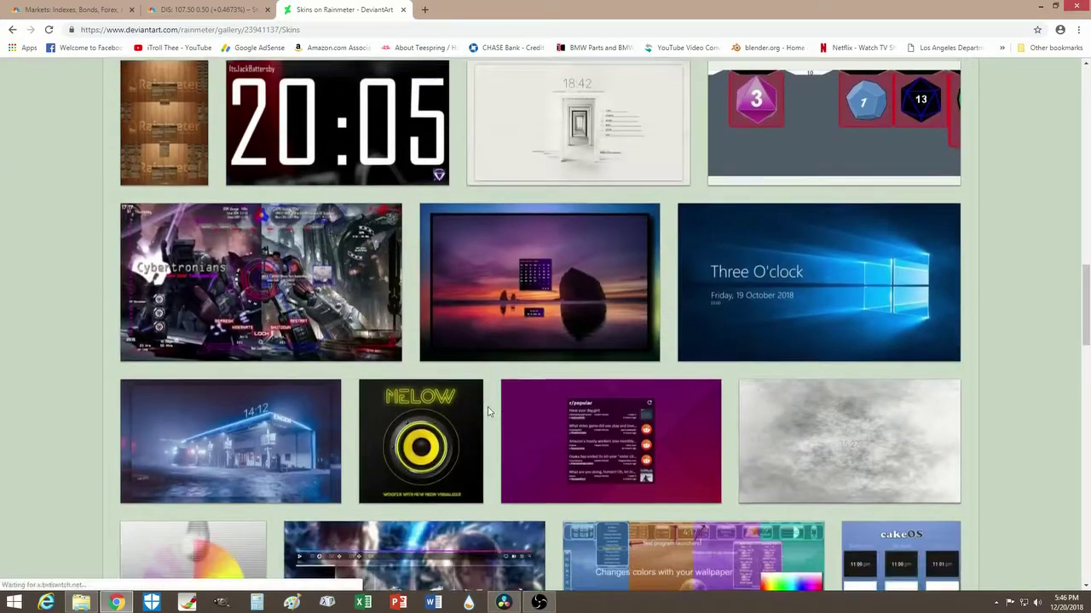
pyautogui.scroll(-15, 489, 412)
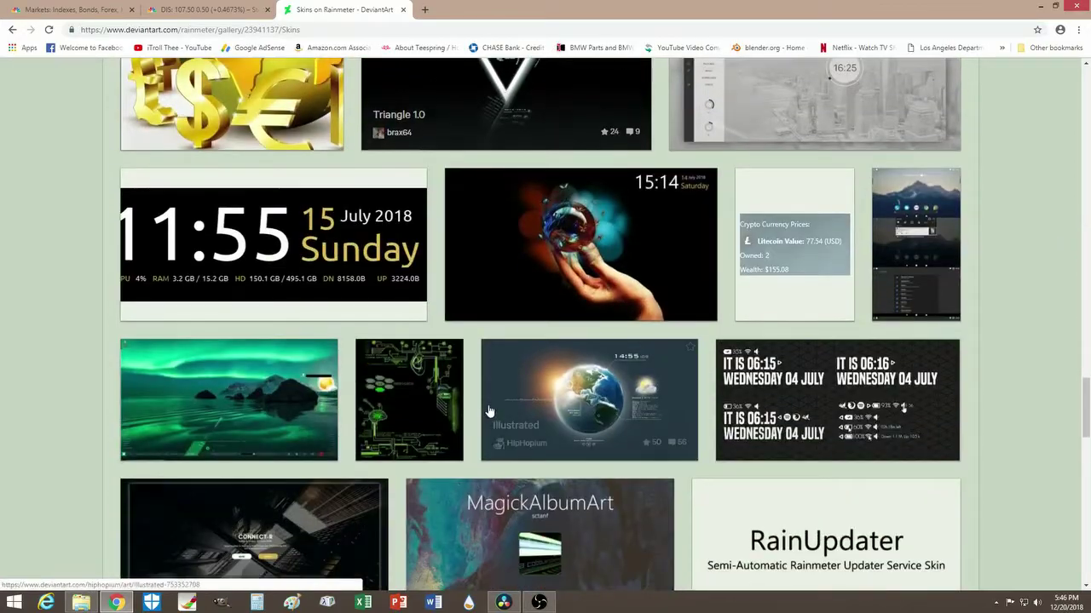
pyautogui.scroll(-2, 488, 413)
pyautogui.scroll(3, 488, 413)
pyautogui.scroll(-5, 488, 413)
pyautogui.scroll(-8, 491, 406)
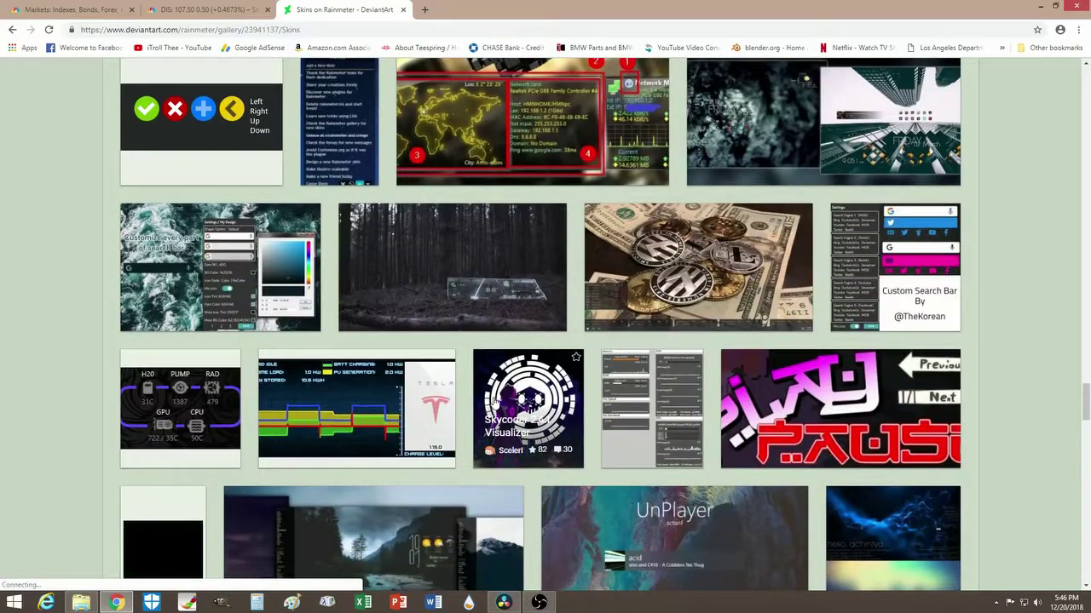
pyautogui.scroll(-6, 491, 407)
pyautogui.scroll(2, 493, 404)
pyautogui.scroll(9, 492, 404)
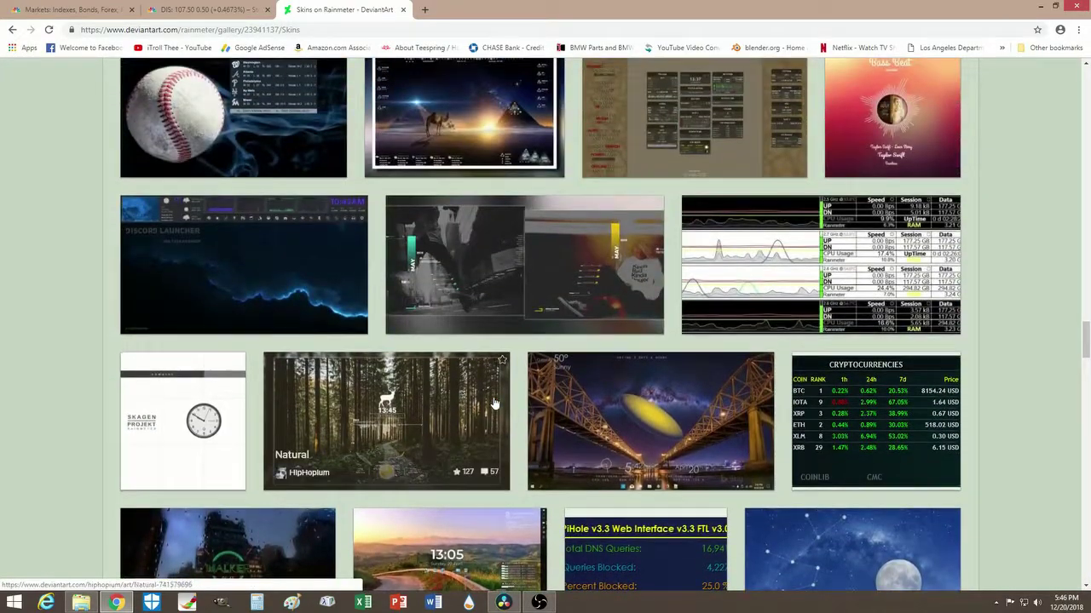
pyautogui.scroll(8, 492, 404)
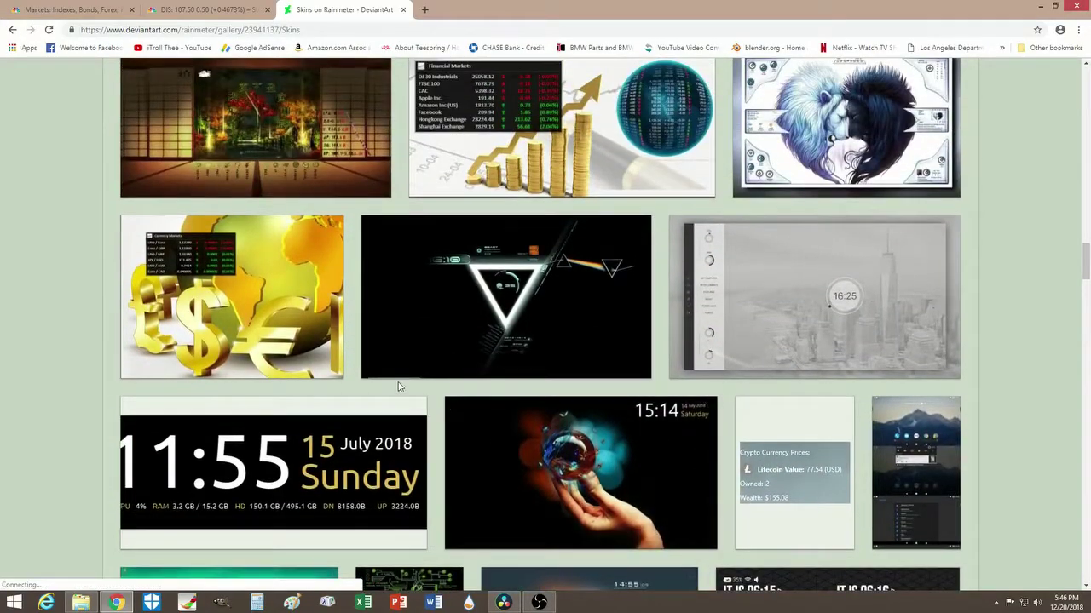
pyautogui.scroll(3, 503, 388)
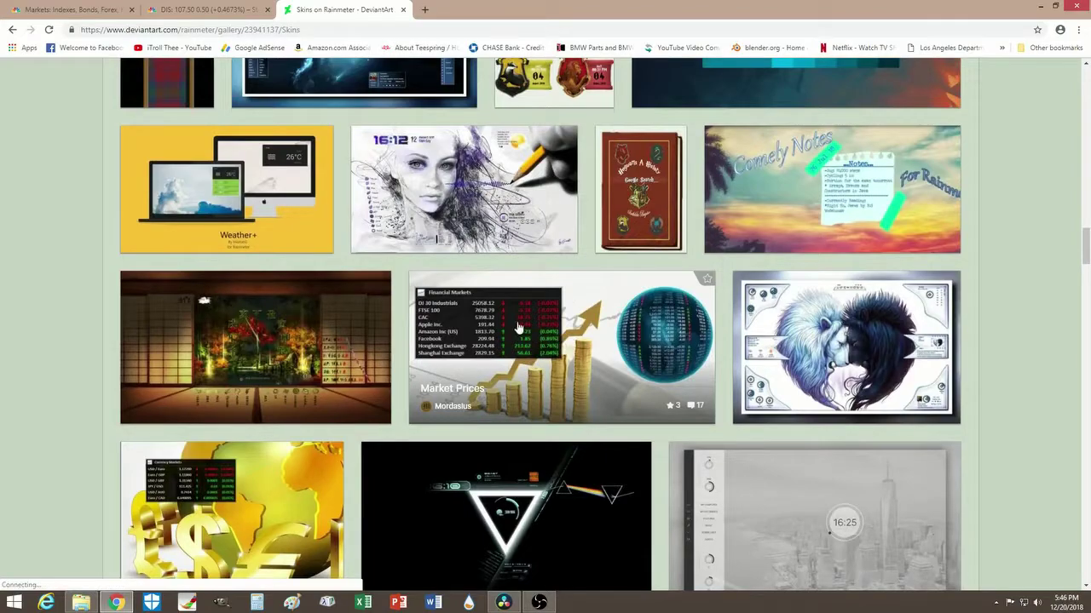
pyautogui.rightClick(541, 328)
# Open the Market Prices page in a new tab, download the skin, and minimize Chrome.
pyautogui.click(554, 335)
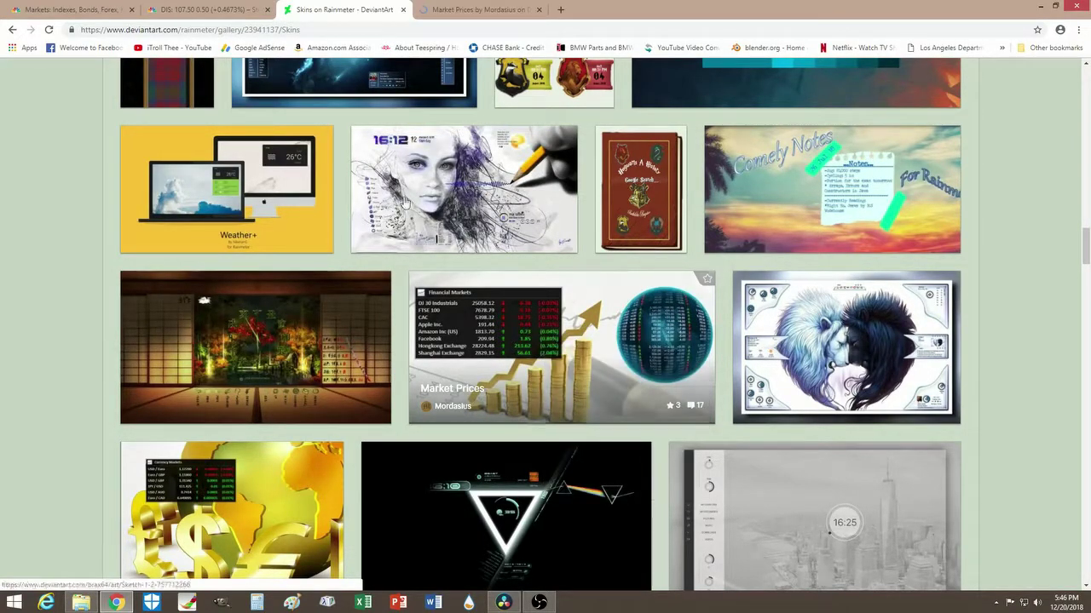
pyautogui.click(465, 10)
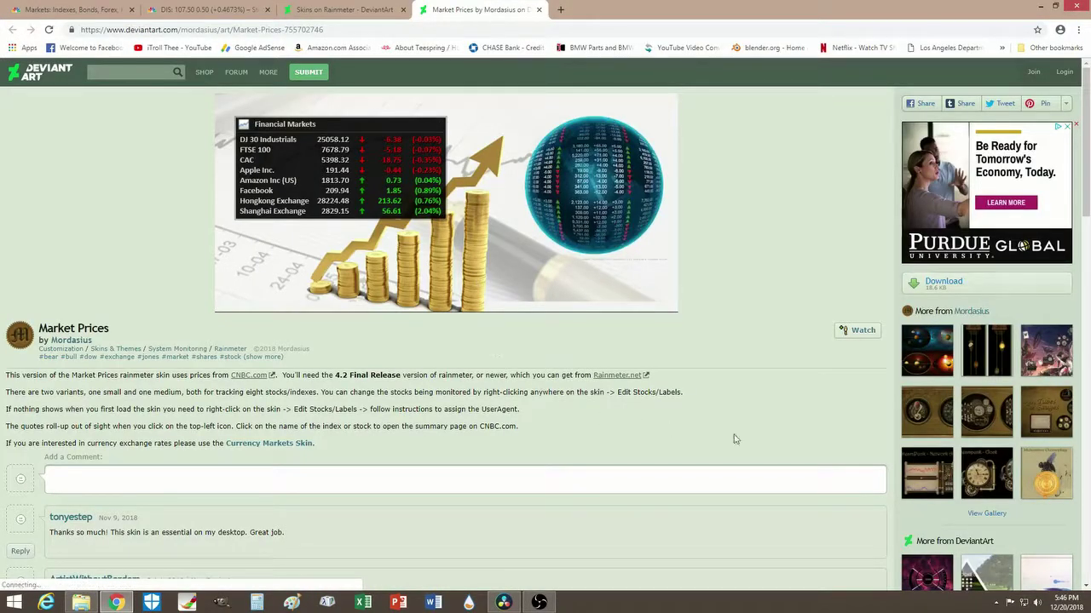
pyautogui.scroll(-1, 833, 481)
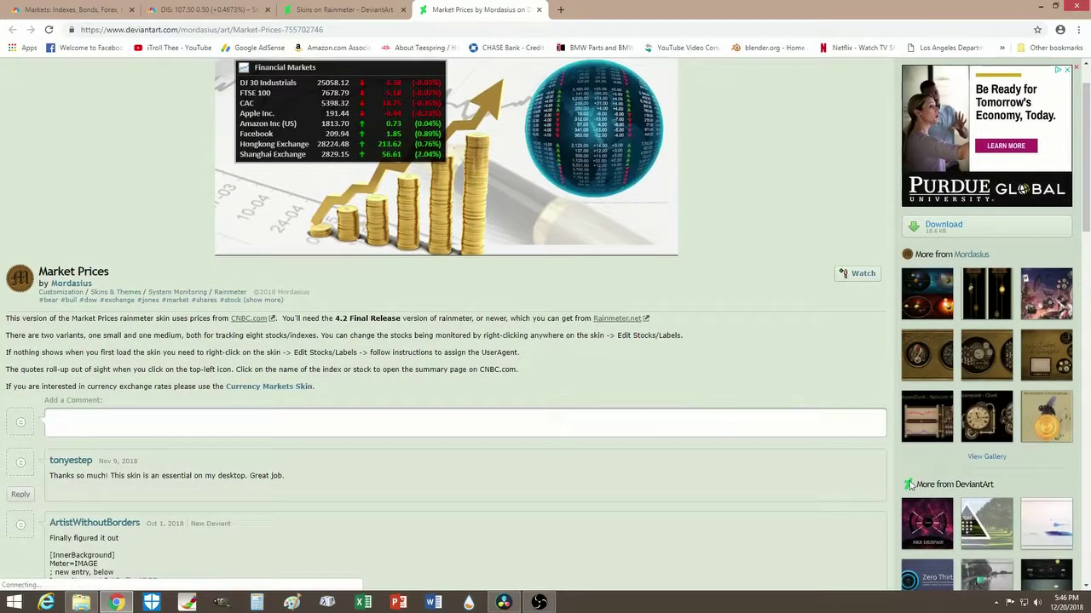
pyautogui.scroll(1, 870, 448)
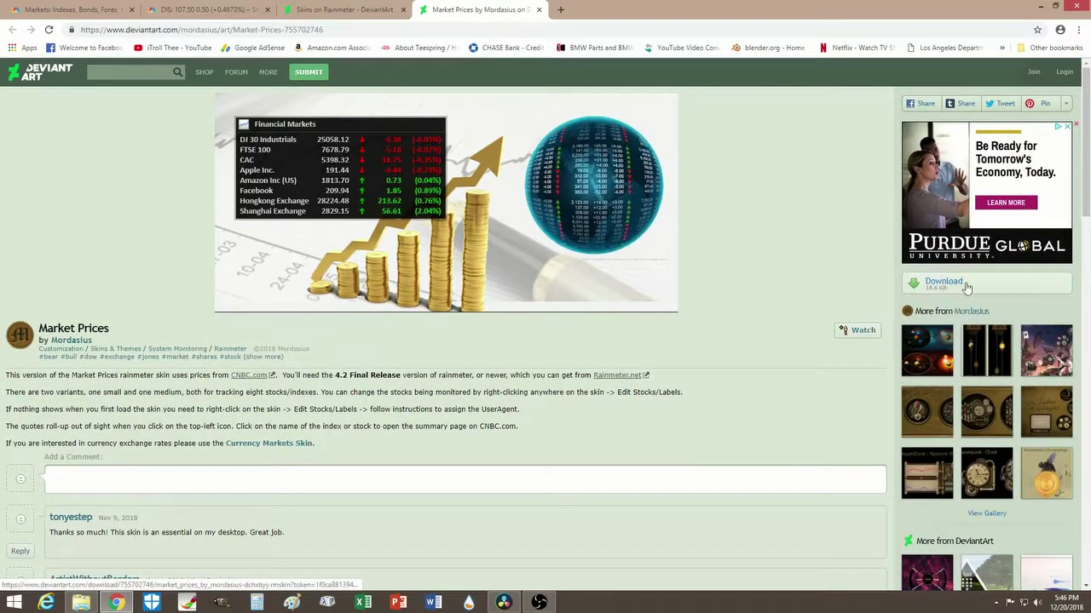
pyautogui.click(954, 290)
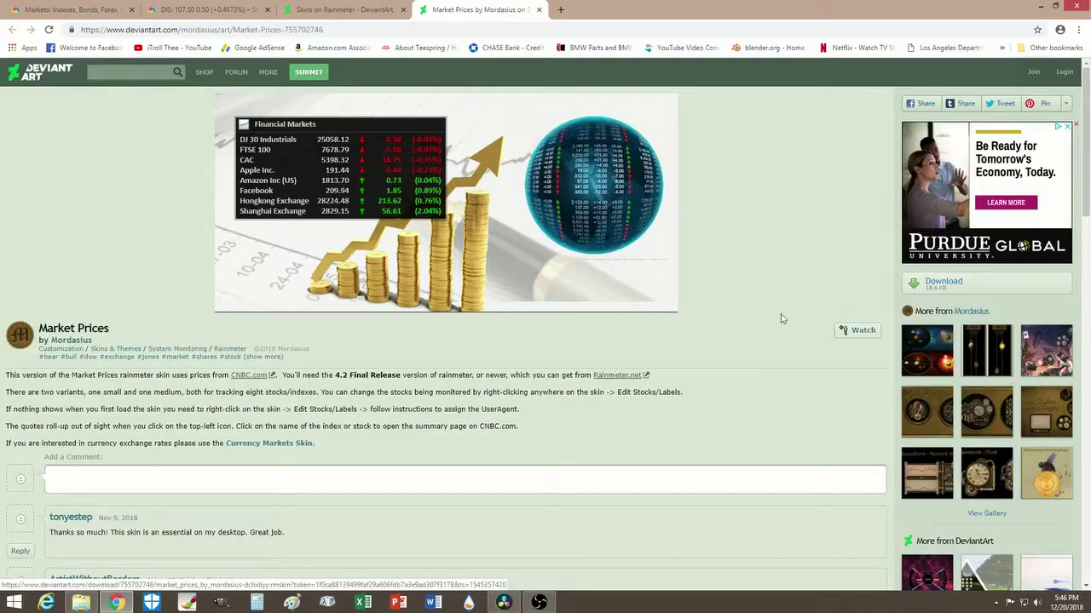
pyautogui.click(1040, 7)
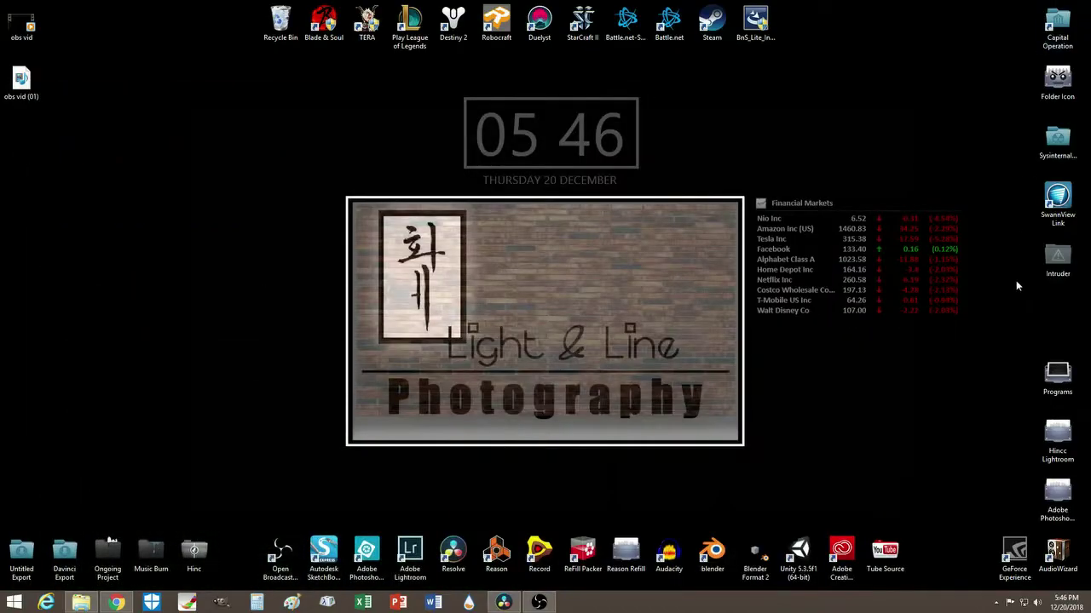
# Open Programs > Rainmeter to see the Market Prices installer, then close the folder.
pyautogui.doubleClick(1061, 364)
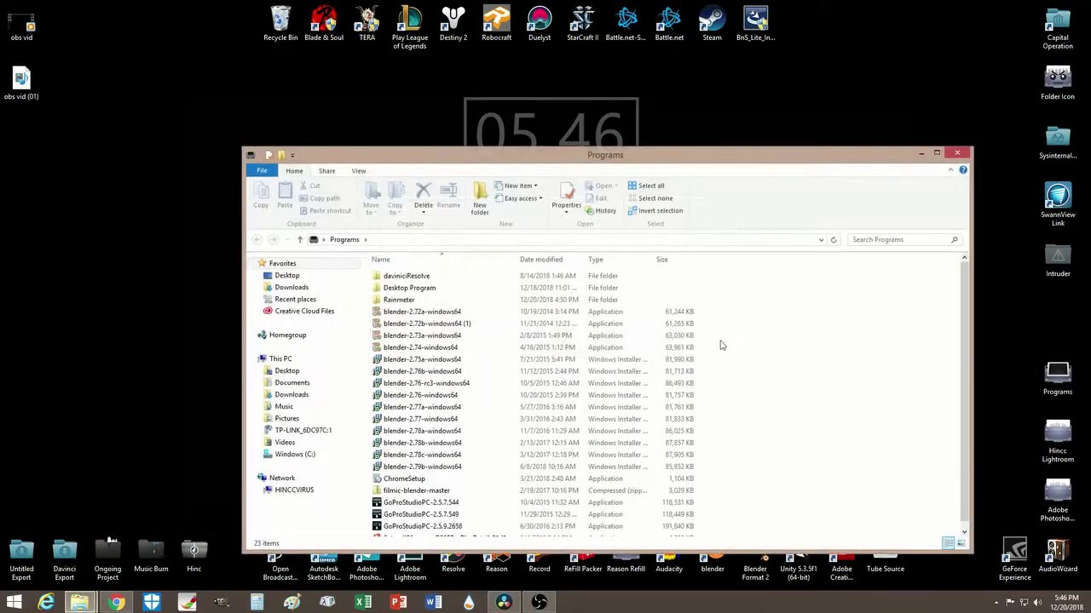
pyautogui.doubleClick(408, 300)
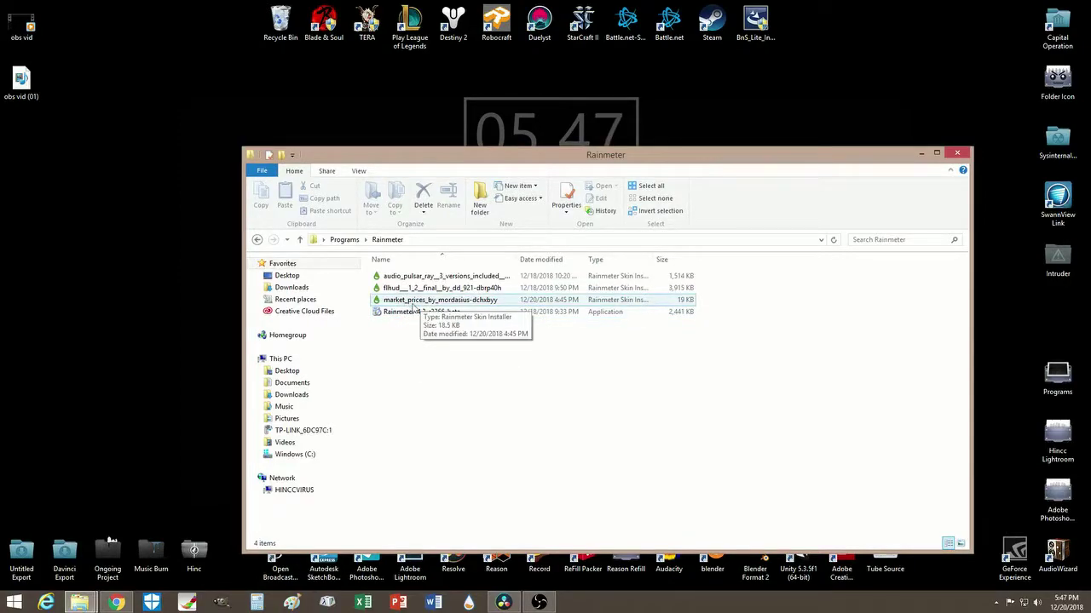
pyautogui.click(959, 156)
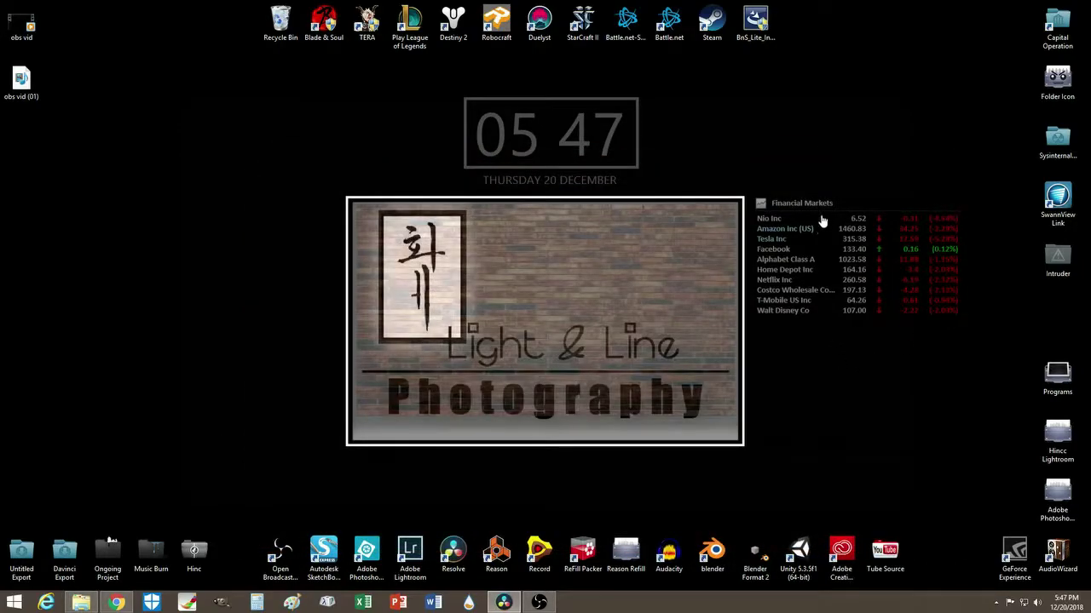
# Restore Chrome from the taskbar to show the Market Prices DeviantArt page.
pyautogui.click(117, 602)
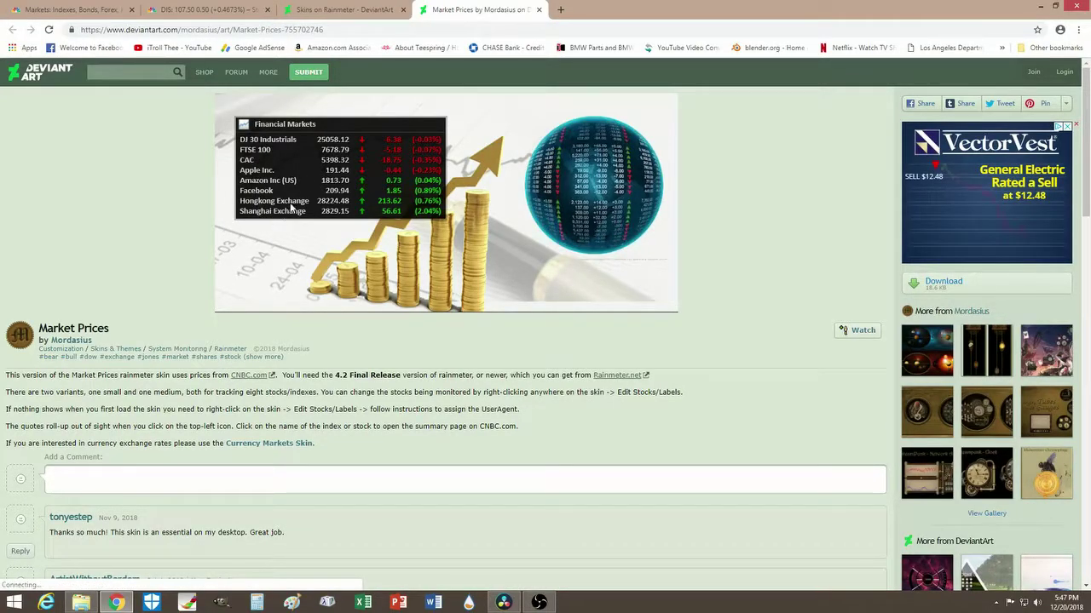
pyautogui.scroll(-4, 221, 315)
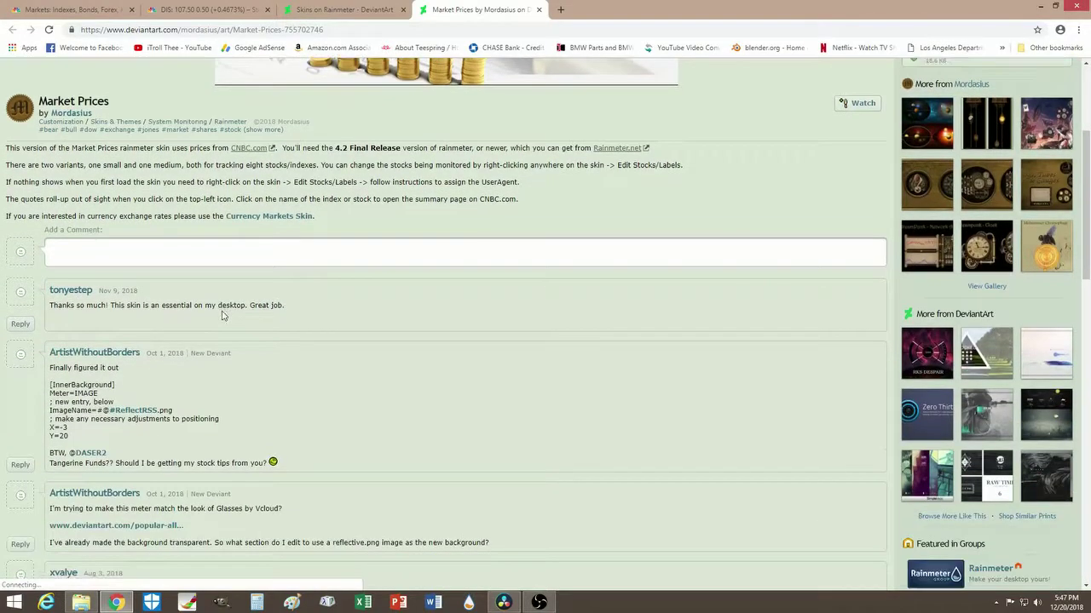
pyautogui.scroll(-3, 204, 401)
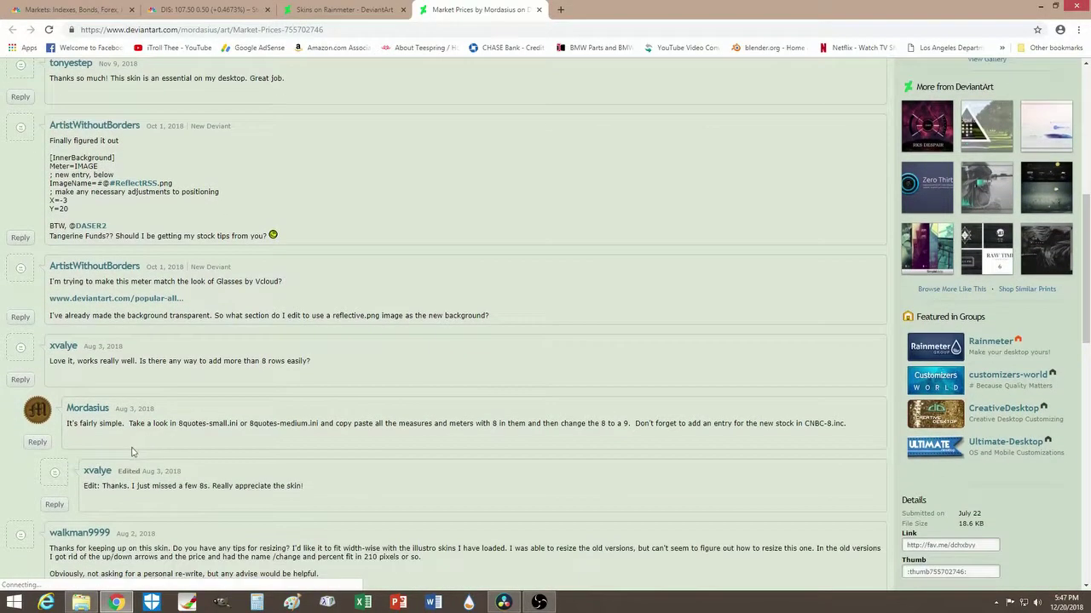
pyautogui.scroll(-2, 186, 474)
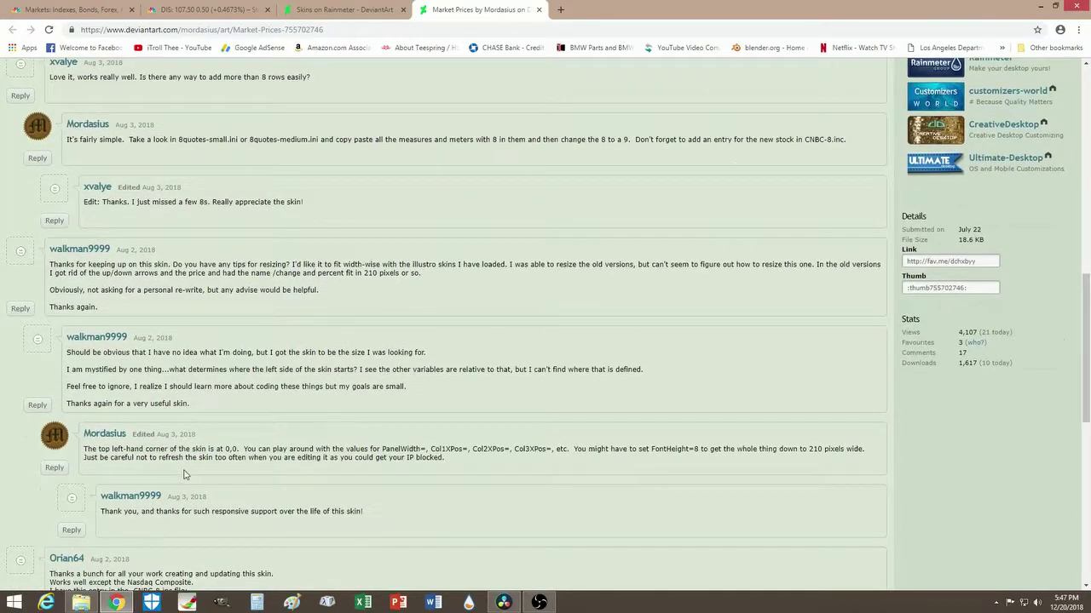
pyautogui.scroll(12, 186, 470)
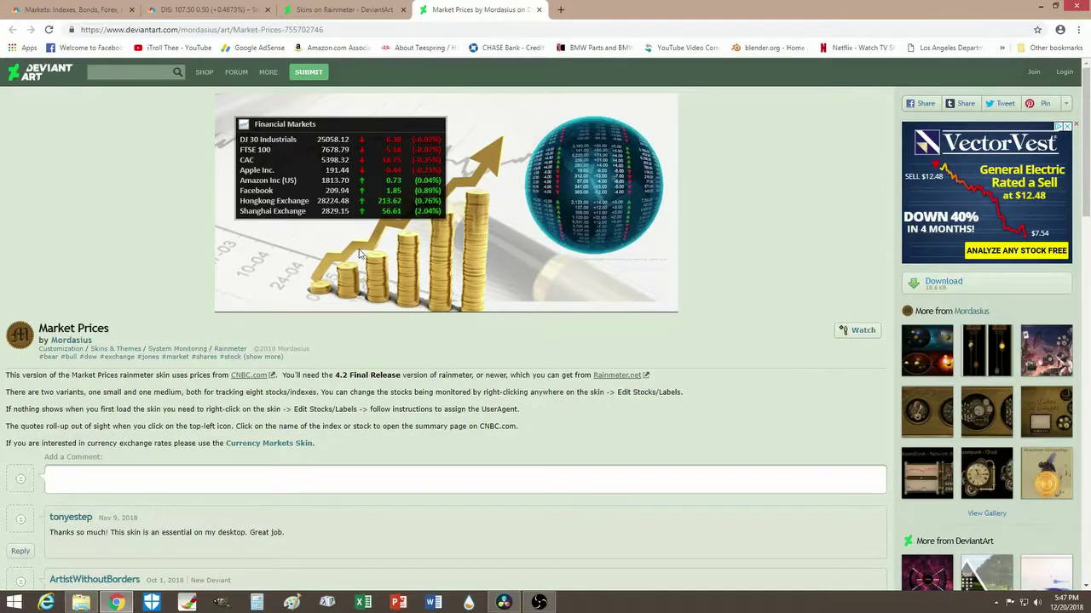
# Minimize Chrome and choose Edit Stocks/Labels from the Financial Markets skin's menu.
pyautogui.click(1039, 8)
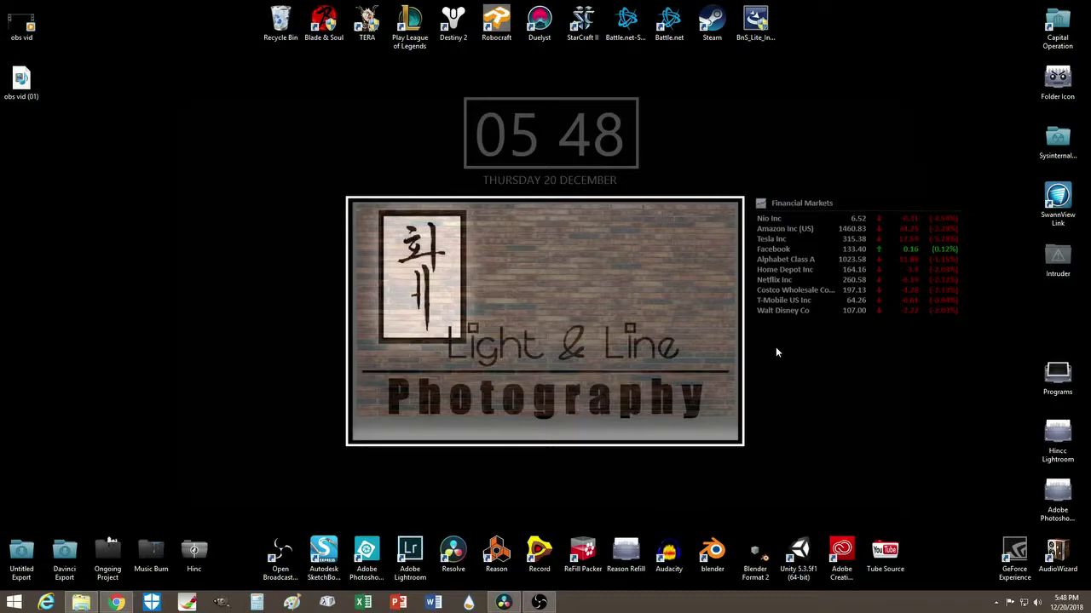
pyautogui.rightClick(823, 276)
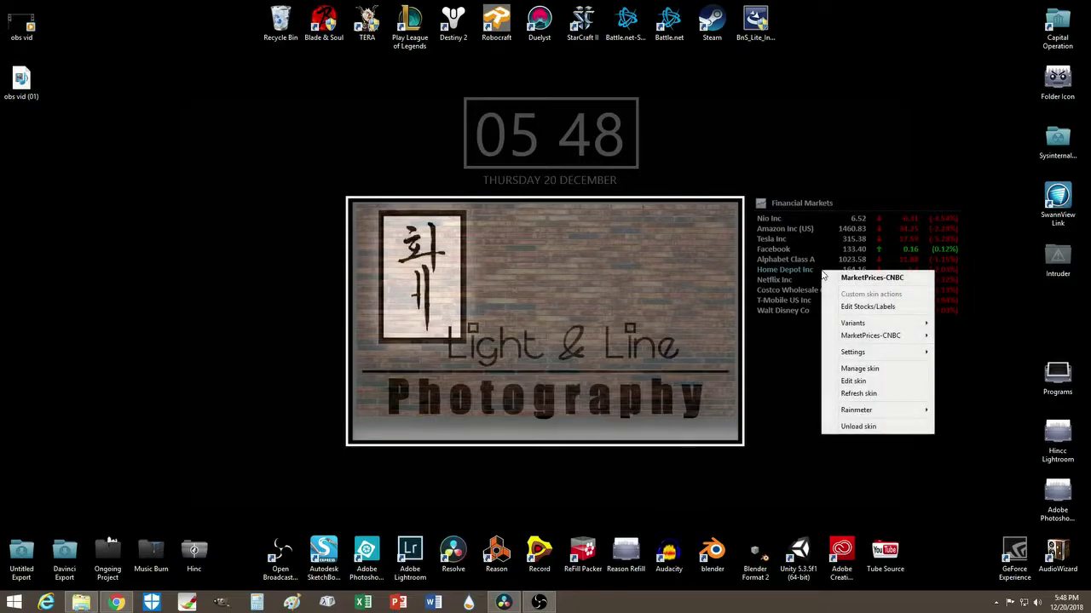
pyautogui.click(856, 308)
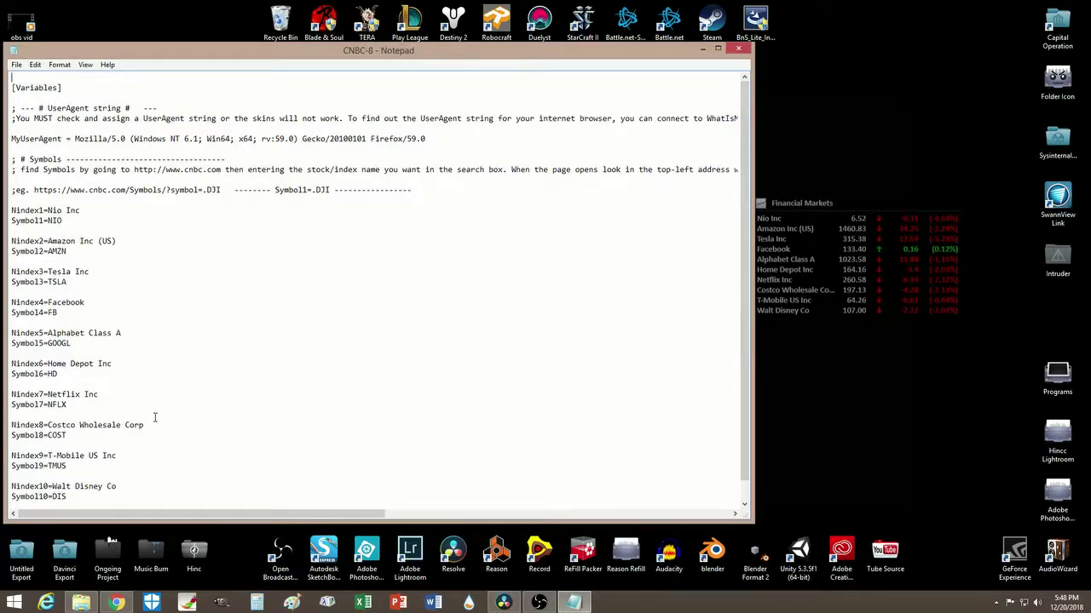
# Select the Nindex10=Walt Disney Co and Symbol10=DIS lines near the file's end.
pyautogui.scroll(-1, 83, 311)
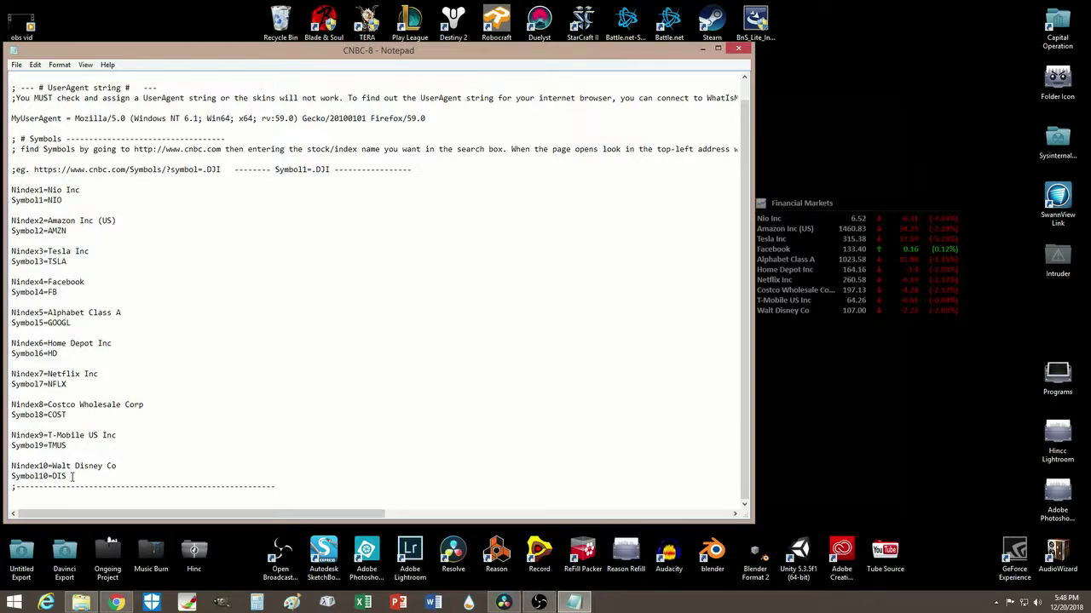
pyautogui.moveTo(67, 476); pyautogui.dragTo(10, 468)
pyautogui.hotkey('ctrl', 'c')
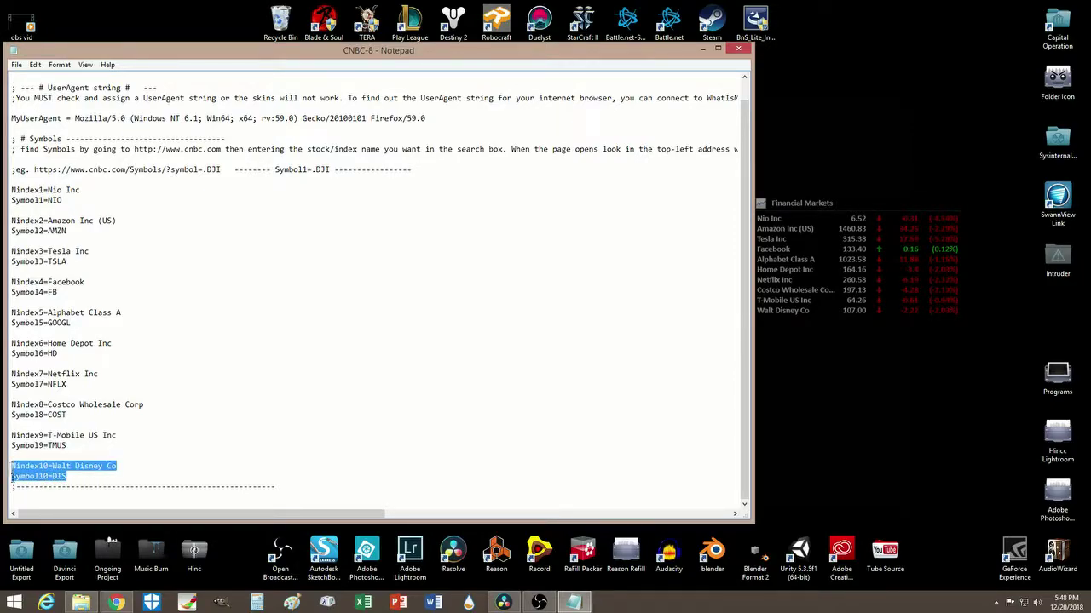
# Paste a copy of the Walt Disney entry below Symbol10 and renumber it Nindex11/Symbol11.
pyautogui.click(87, 477)
pyautogui.press('Return')
pyautogui.press('Return')
pyautogui.hotkey('ctrl', 'v')
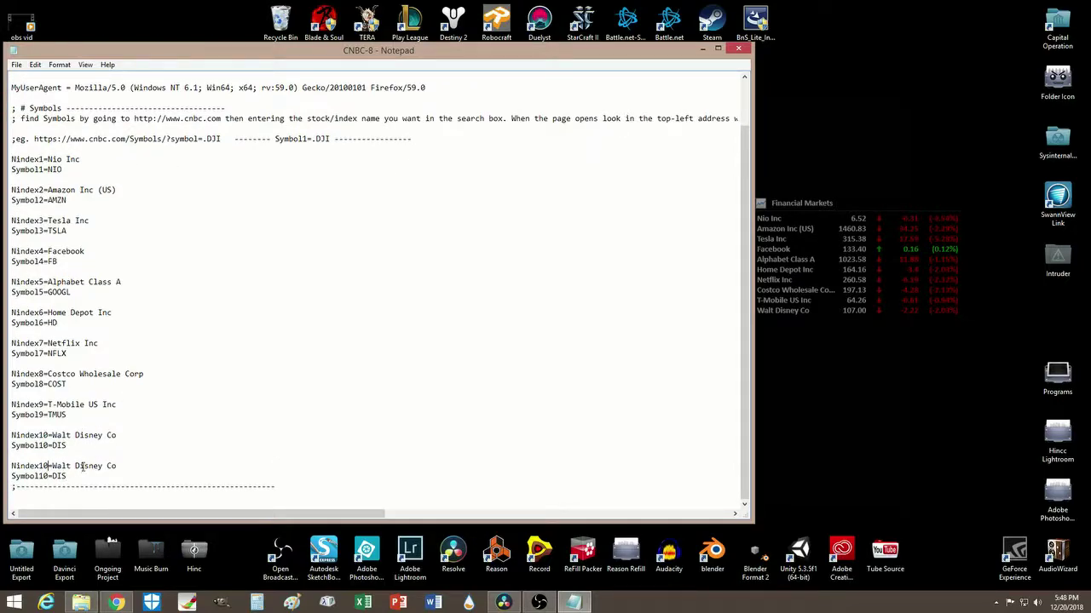
pyautogui.click(48, 466)
pyautogui.press('BackSpace')
pyautogui.write('1')
pyautogui.press('Down')
pyautogui.press('BackSpace')
pyautogui.write('11')
# Reposition the Notepad window and bring the browser back to the front.
pyautogui.moveTo(204, 51); pyautogui.dragTo(313, 55)
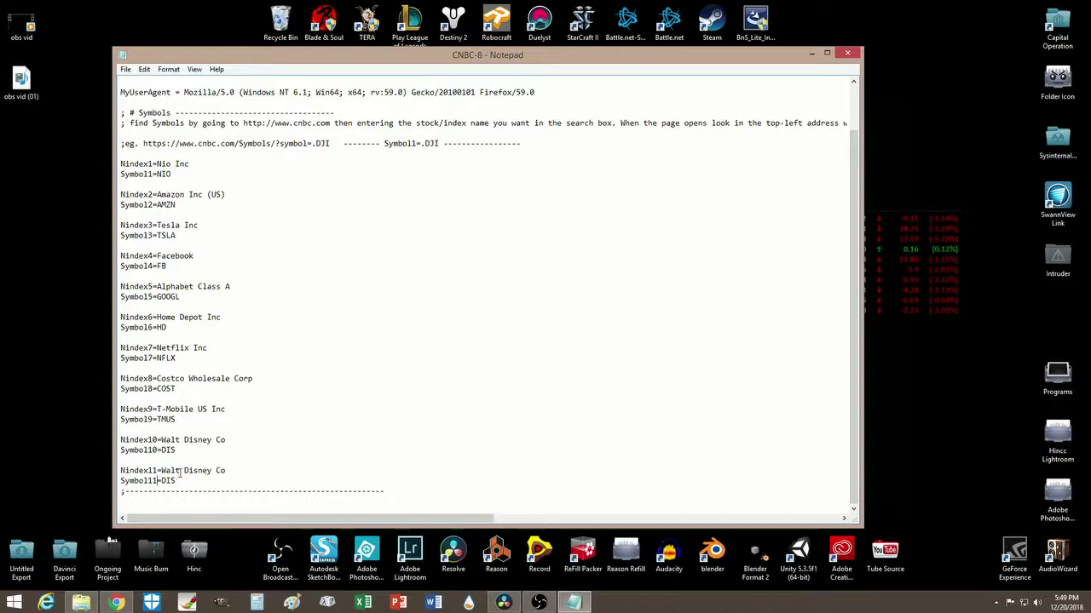
pyautogui.moveTo(570, 62); pyautogui.dragTo(537, 61)
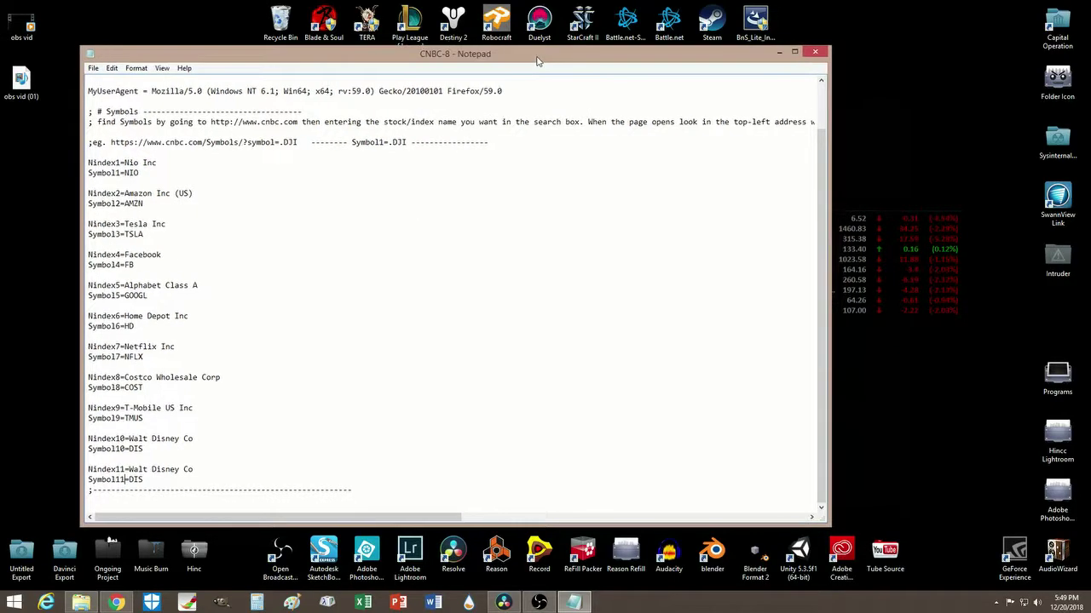
pyautogui.doubleClick(109, 555)
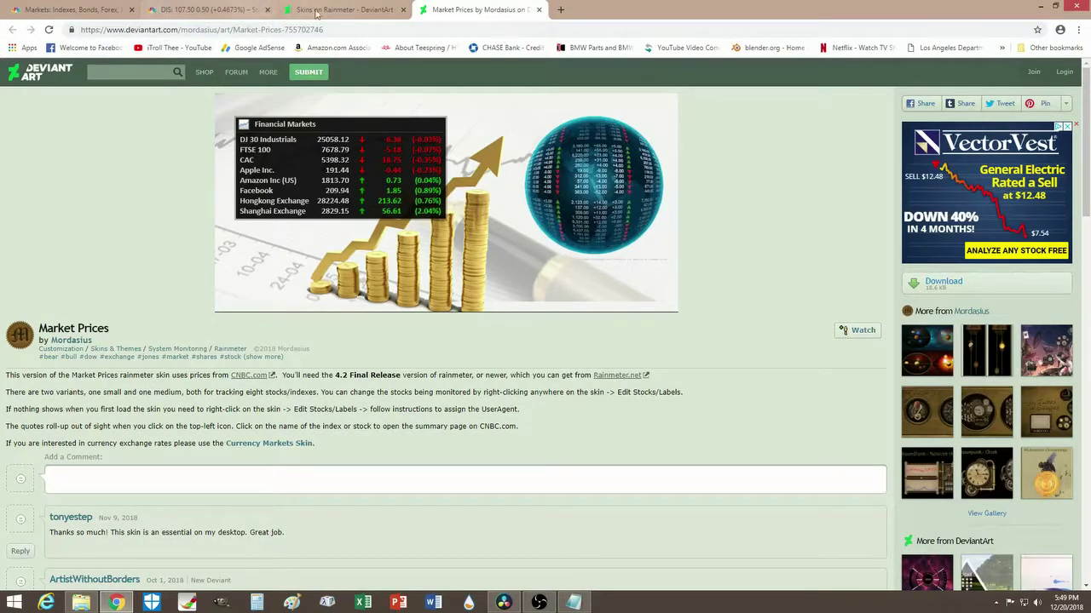
# Close the DeviantArt tabs and open the CNBC site from the Financial Markets skin.
pyautogui.click(538, 9)
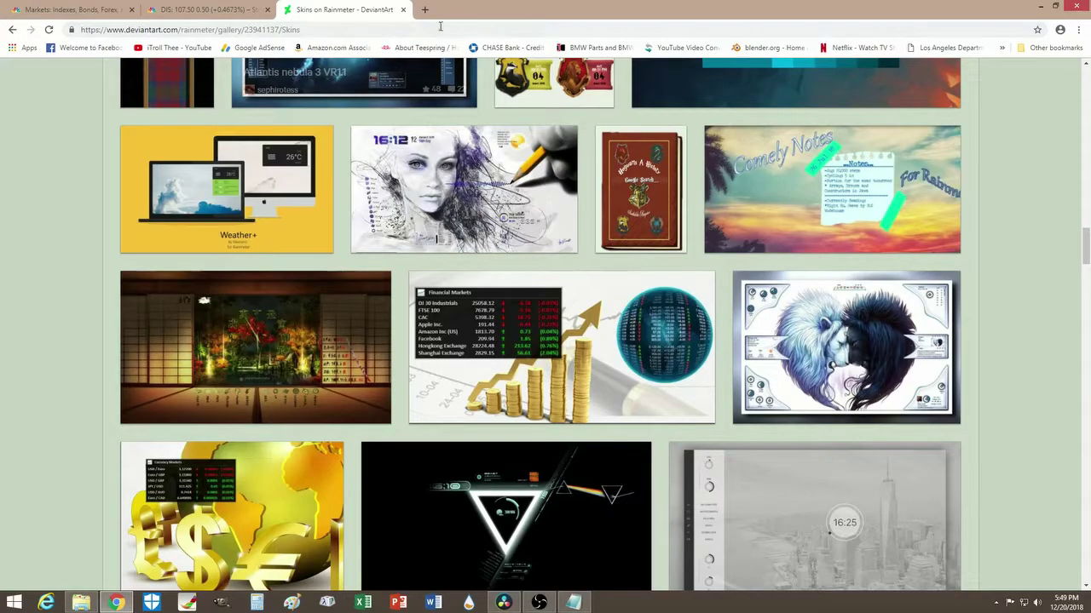
pyautogui.click(404, 10)
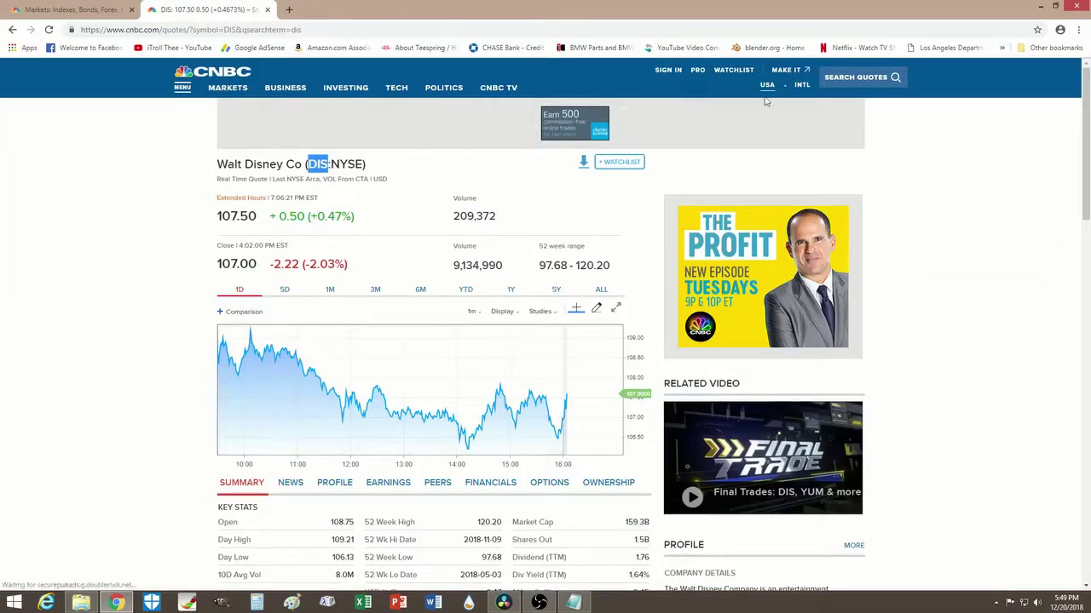
pyautogui.click(1040, 6)
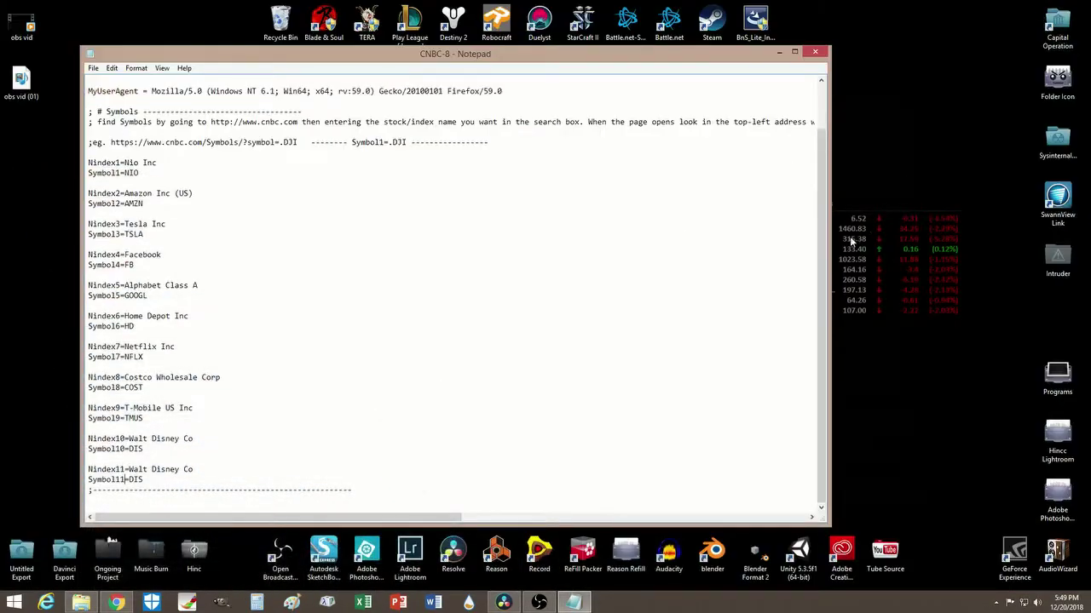
pyautogui.moveTo(729, 58); pyautogui.dragTo(576, 61)
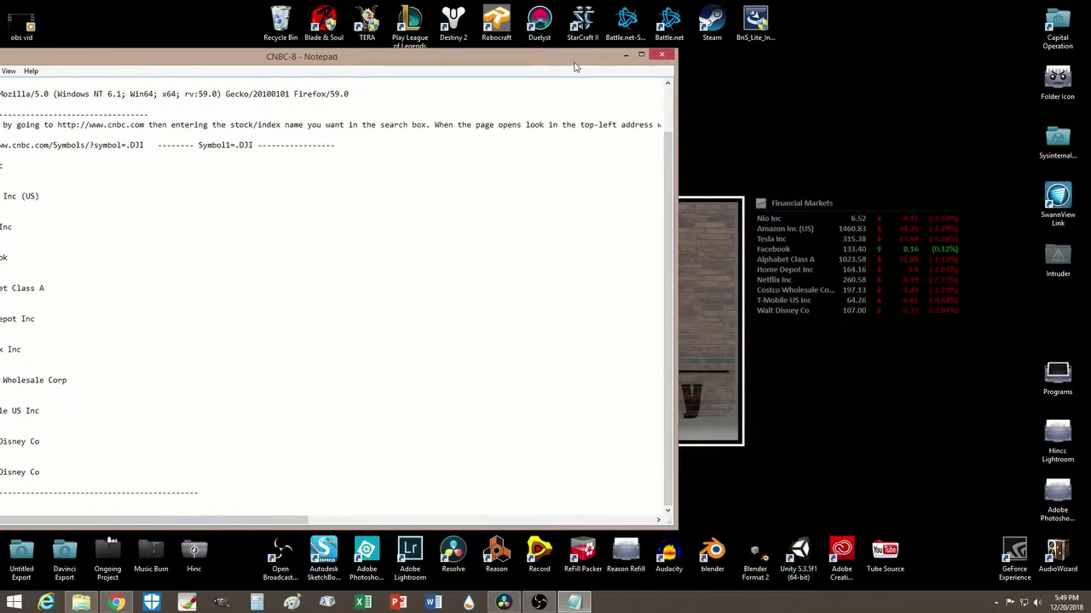
pyautogui.click(816, 213)
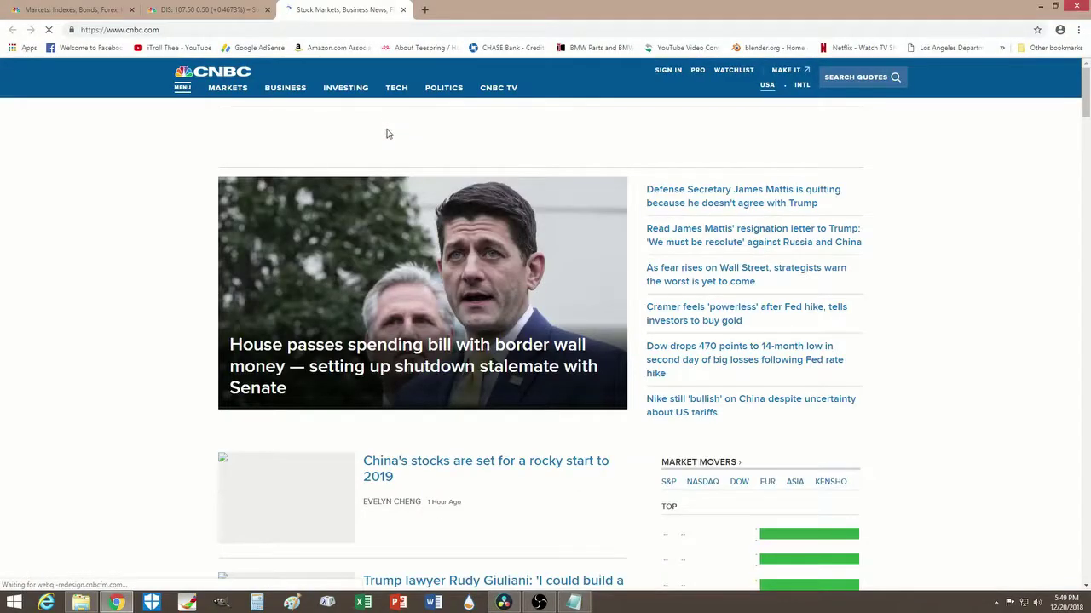
pyautogui.click(404, 12)
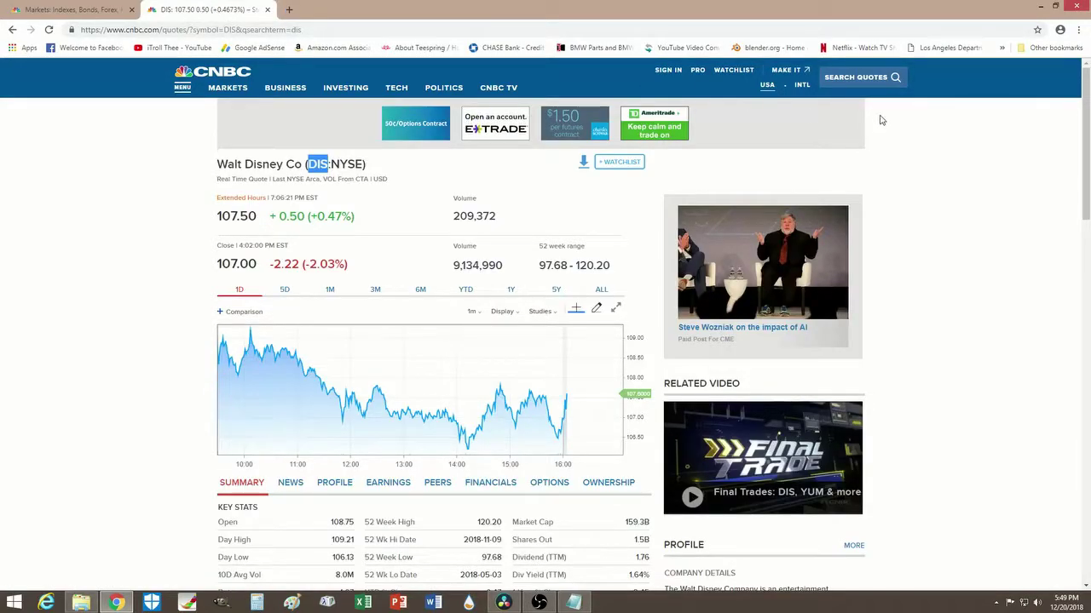
# Search CNBC for baba, open the BABA quote, and copy 'Alibaba Group Holding Ltd'.
pyautogui.click(873, 86)
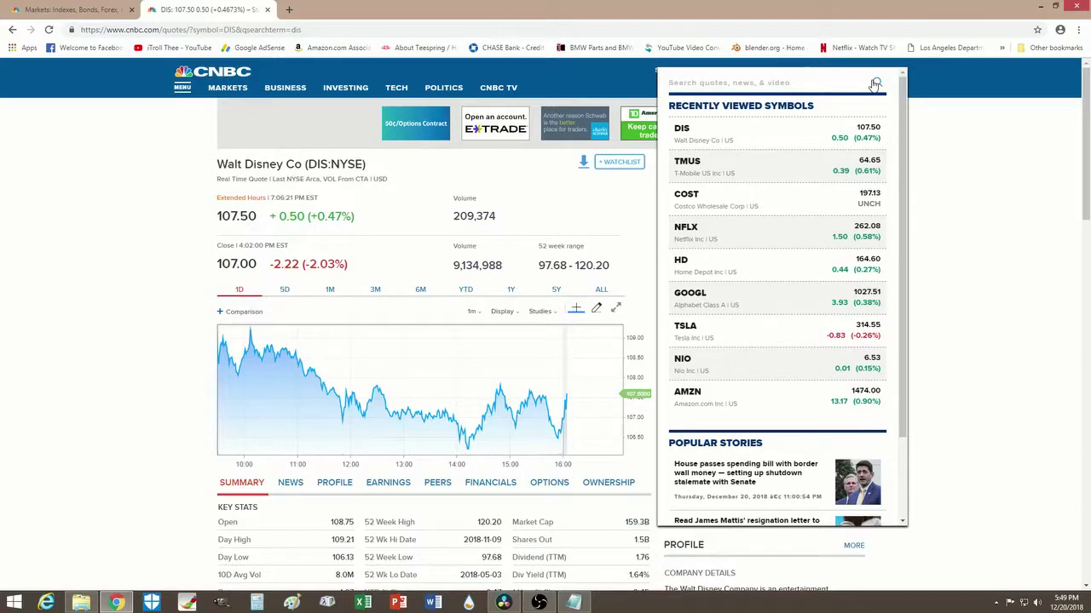
pyautogui.write('baba')
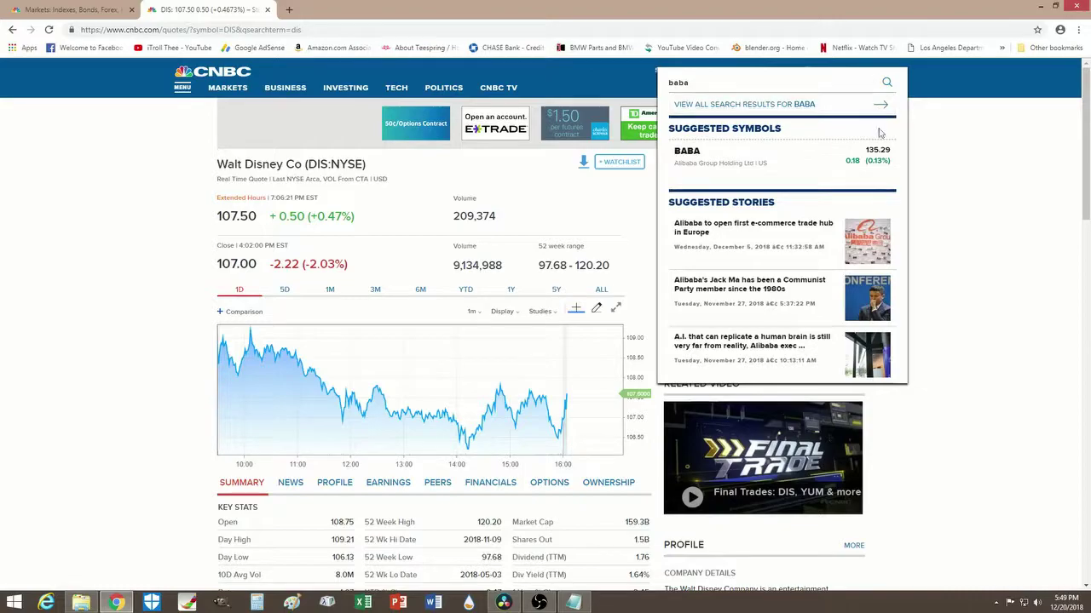
pyautogui.click(713, 160)
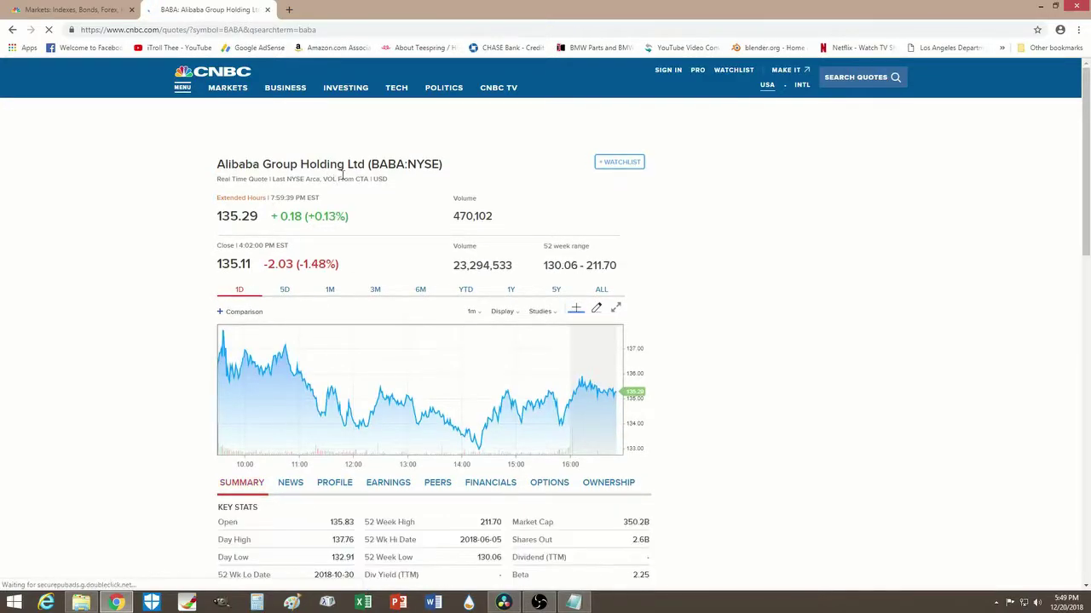
pyautogui.moveTo(364, 165); pyautogui.dragTo(220, 163)
pyautogui.hotkey('ctrl', 'c')
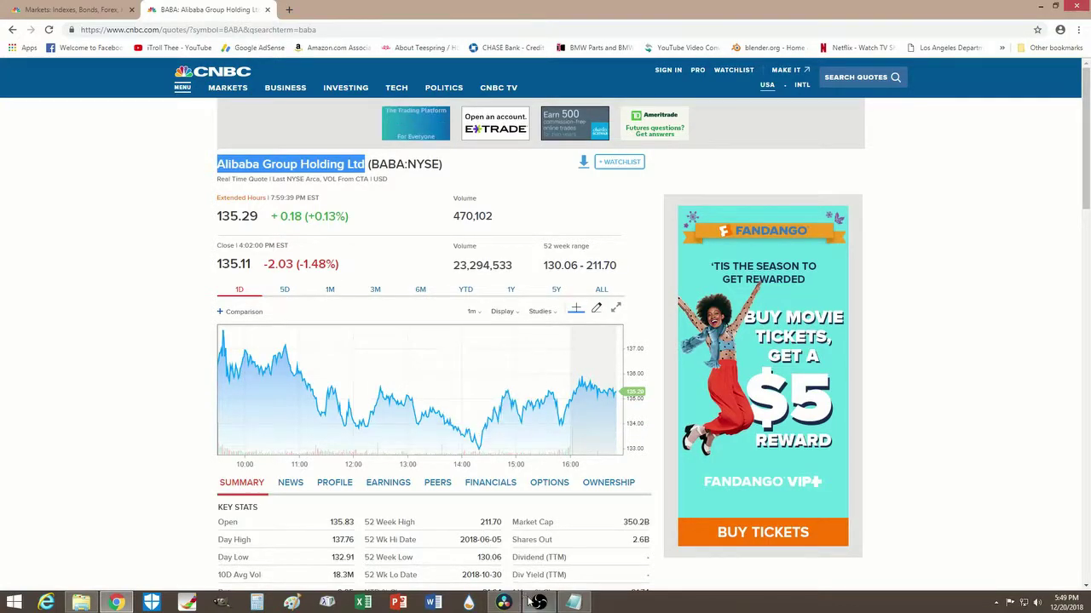
pyautogui.click(573, 602)
pyautogui.moveTo(252, 64); pyautogui.dragTo(456, 84)
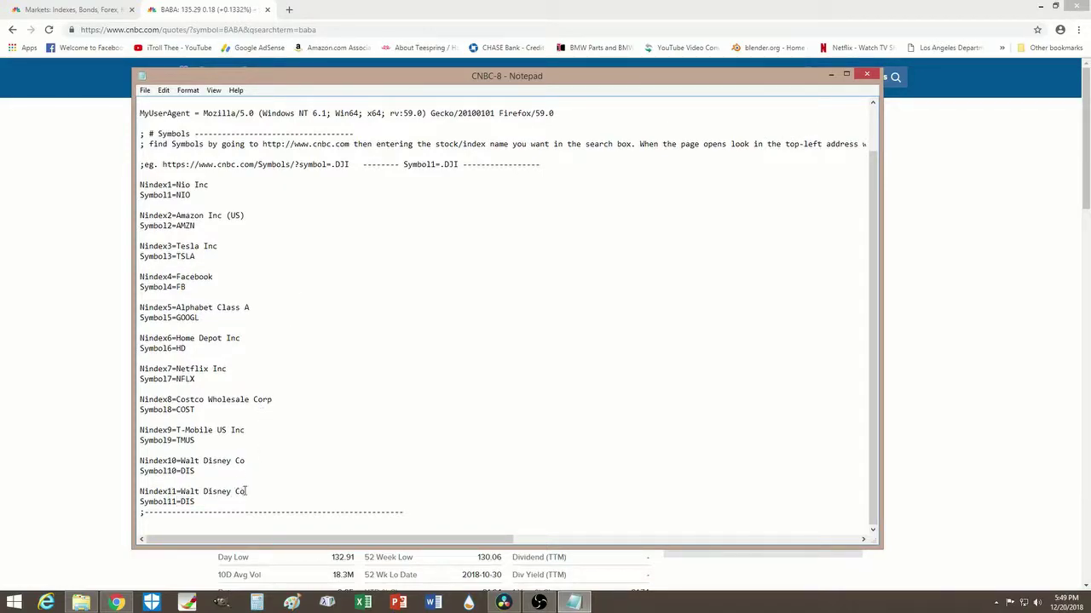
# Set Nindex11 to Alibaba Group Holding Ltd and Symbol11 to BABA, then save CNBC-8.
pyautogui.moveTo(247, 492); pyautogui.dragTo(189, 492)
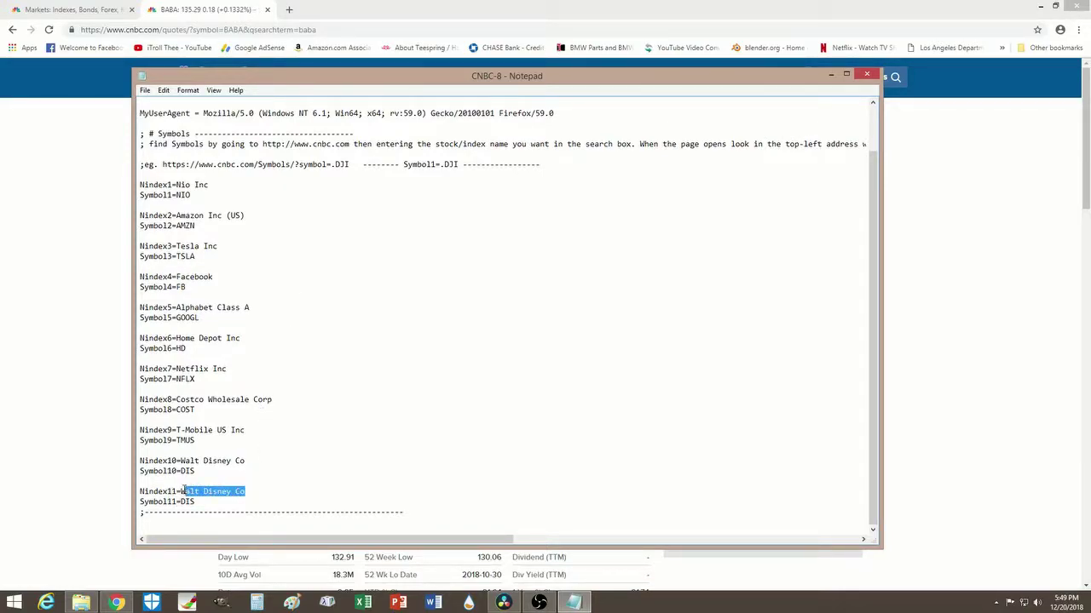
pyautogui.hotkey('ctrl', 'v')
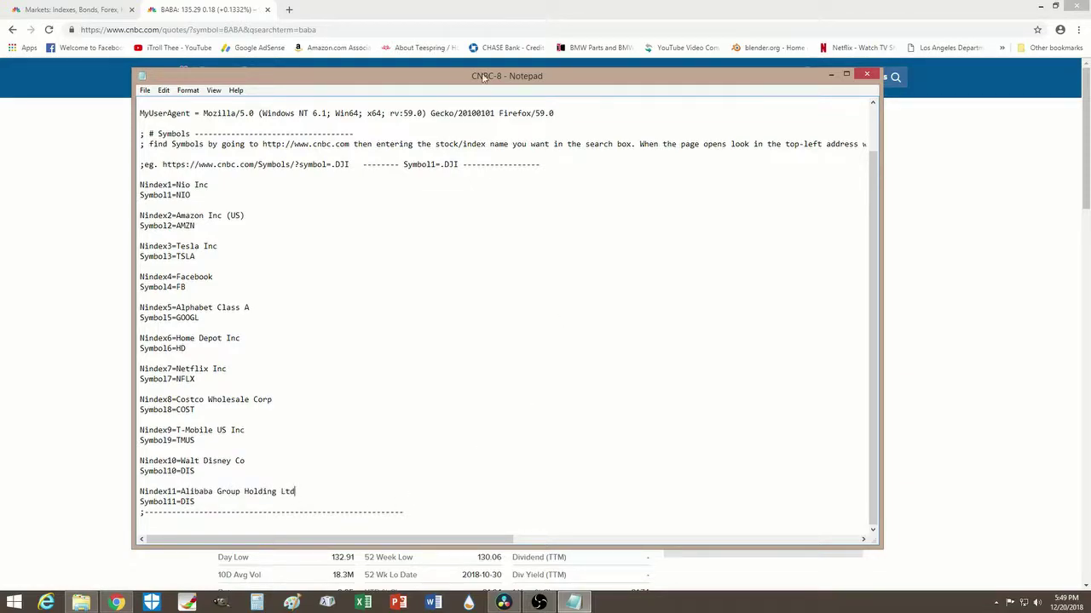
pyautogui.click(498, 17)
pyautogui.moveTo(406, 163); pyautogui.dragTo(372, 164)
pyautogui.hotkey('ctrl', 'c')
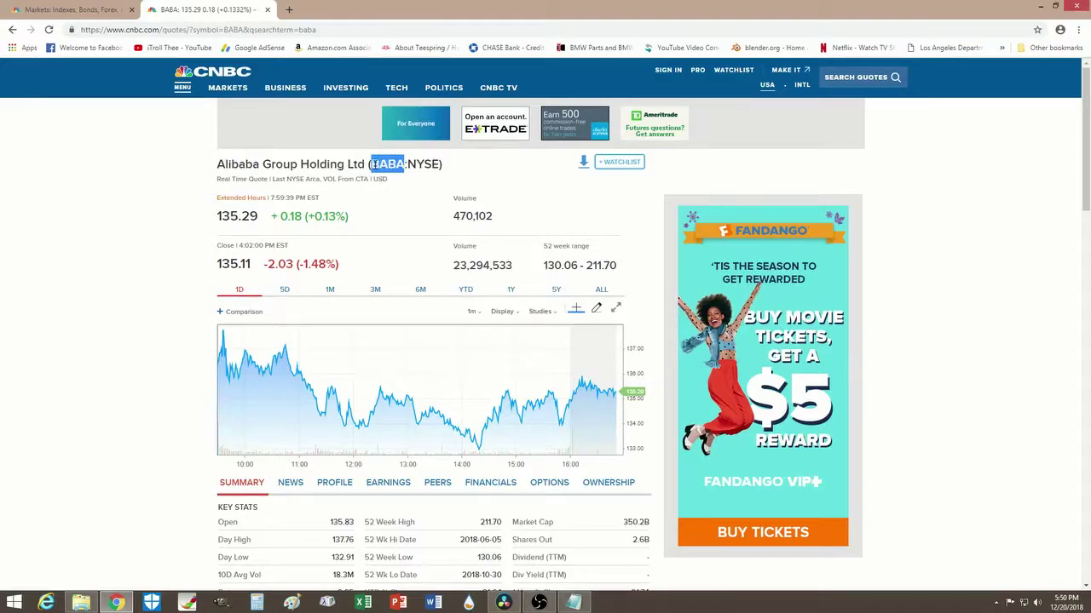
pyautogui.click(573, 602)
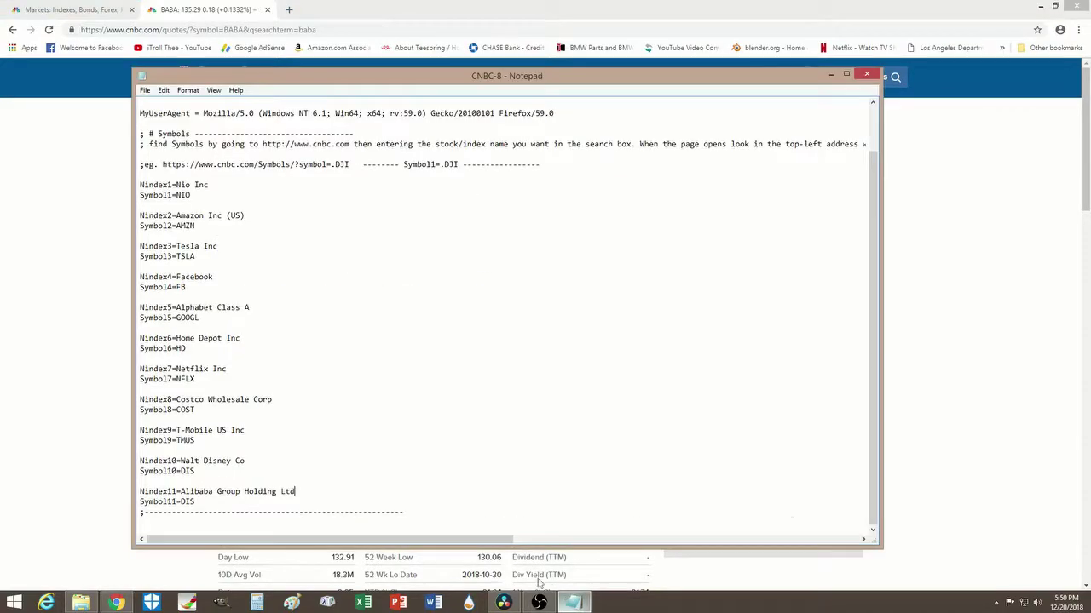
pyautogui.doubleClick(189, 502)
pyautogui.hotkey('ctrl', 'v')
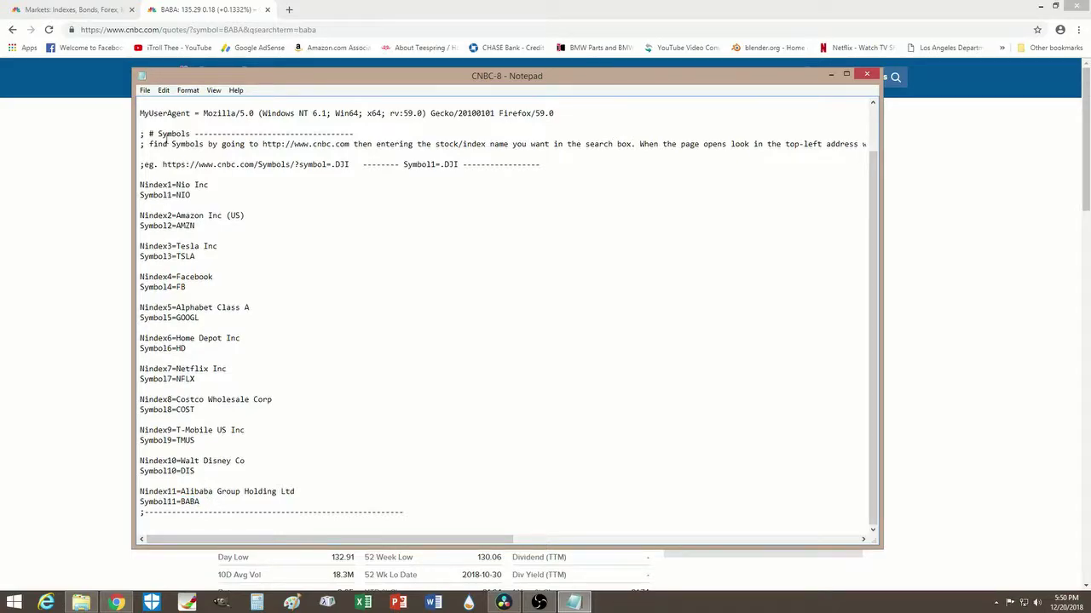
pyautogui.click(145, 91)
pyautogui.click(162, 128)
# Close the CNBC-8 config, minimize Chrome, and refresh all Rainmeter skins from the Financial Markets widget.
pyautogui.click(866, 75)
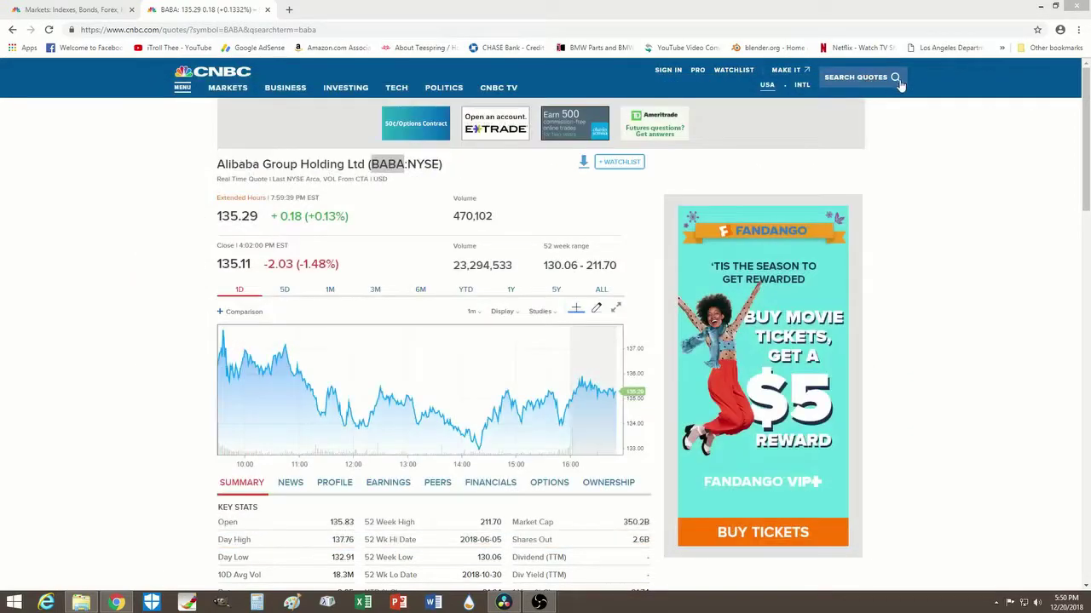
pyautogui.click(1040, 8)
pyautogui.rightClick(801, 288)
pyautogui.moveTo(841, 423)
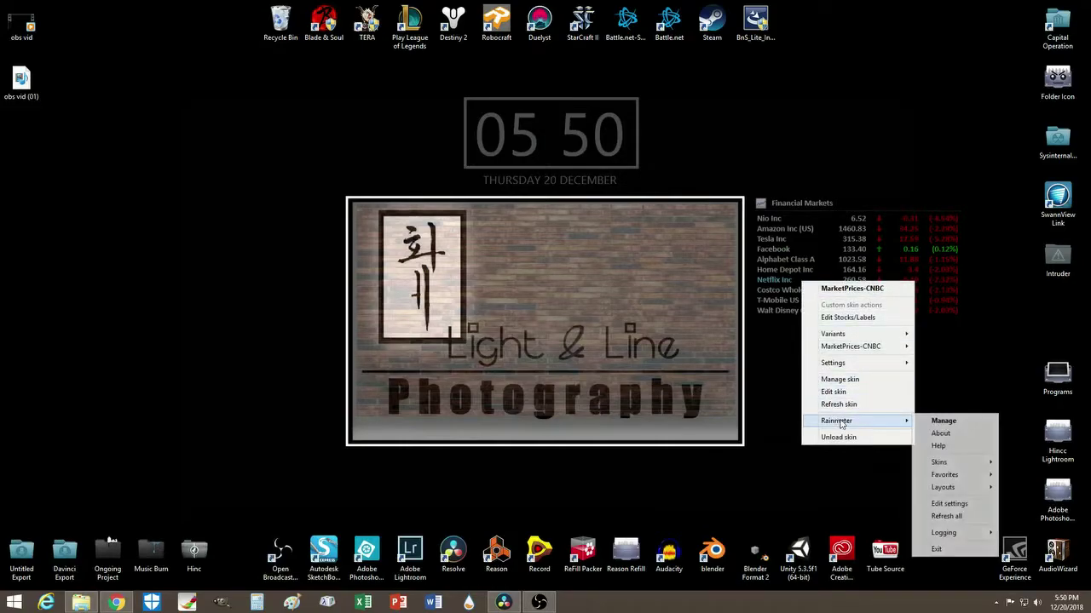
pyautogui.click(948, 517)
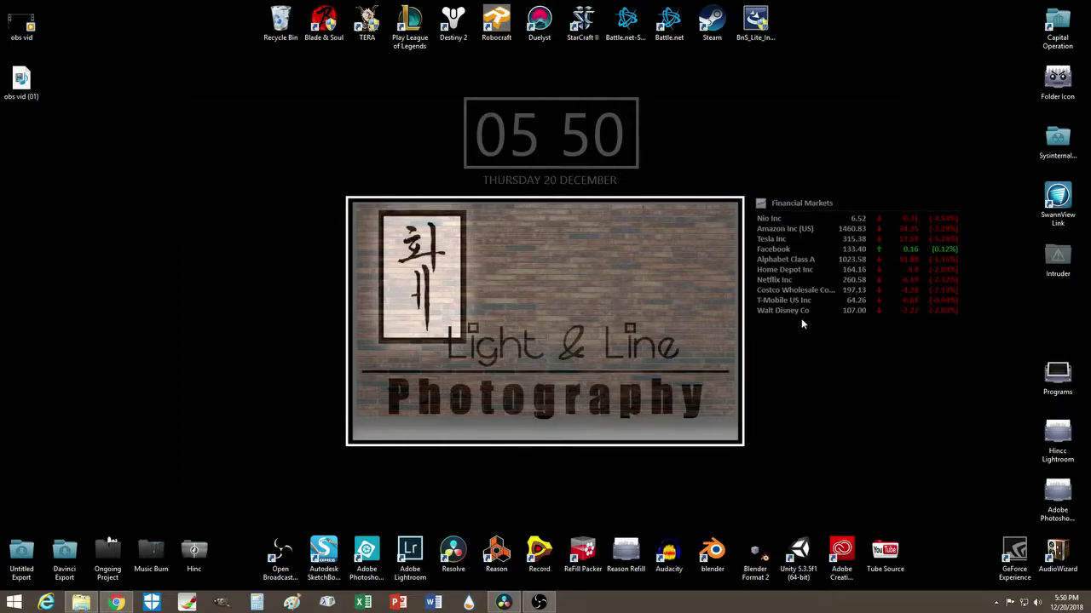
pyautogui.rightClick(795, 279)
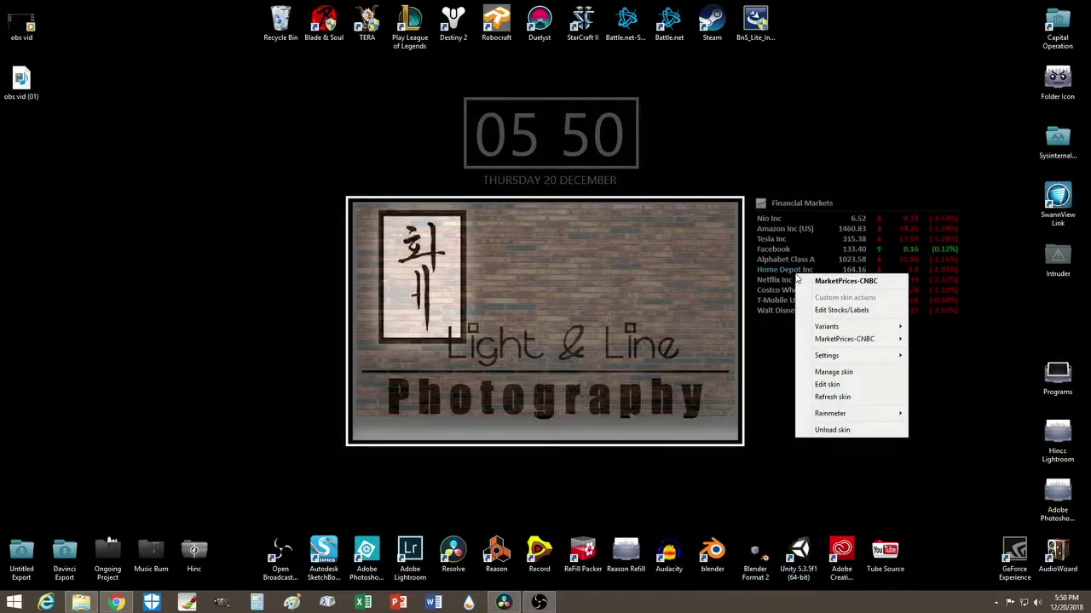
# Open the 8quotes - Medium skin file in Notepad and select the [LabelIndex10] through [UpDownImage_10] sections.
pyautogui.click(861, 389)
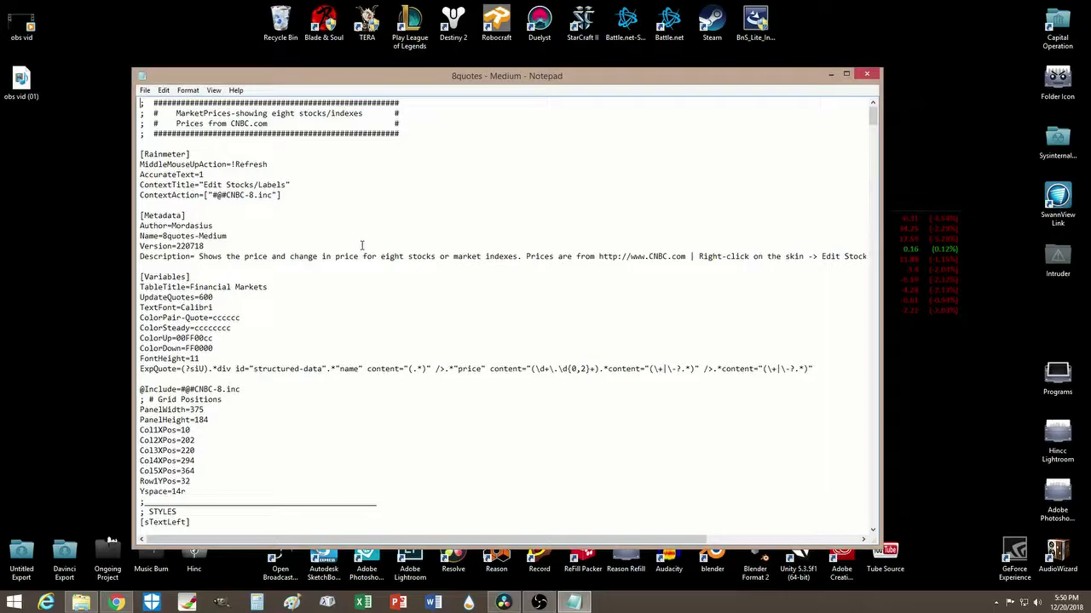
pyautogui.moveTo(873, 120); pyautogui.dragTo(873, 515)
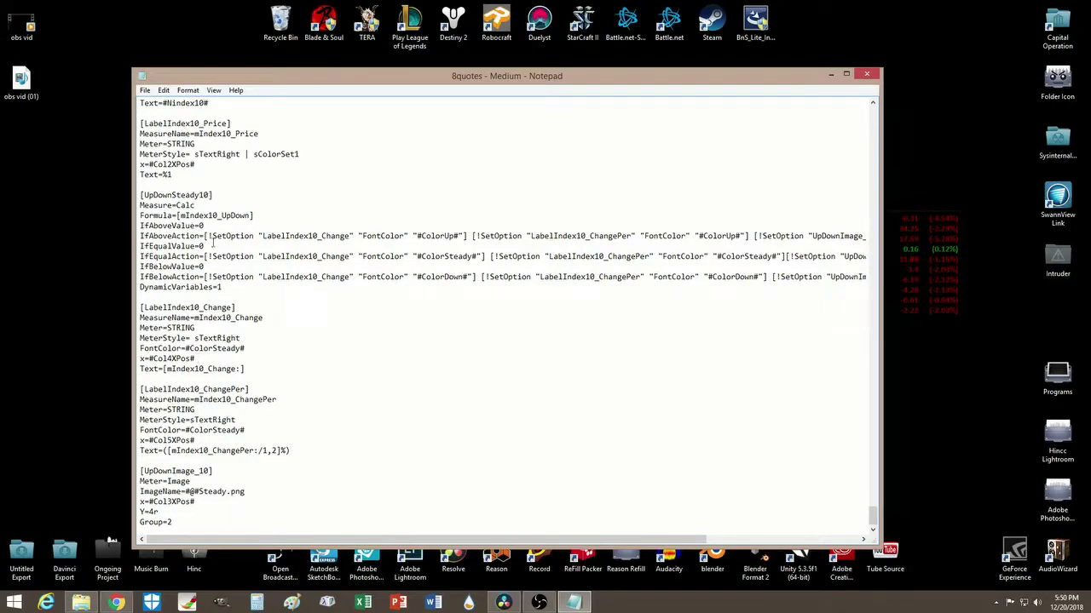
pyautogui.scroll(8, 213, 243)
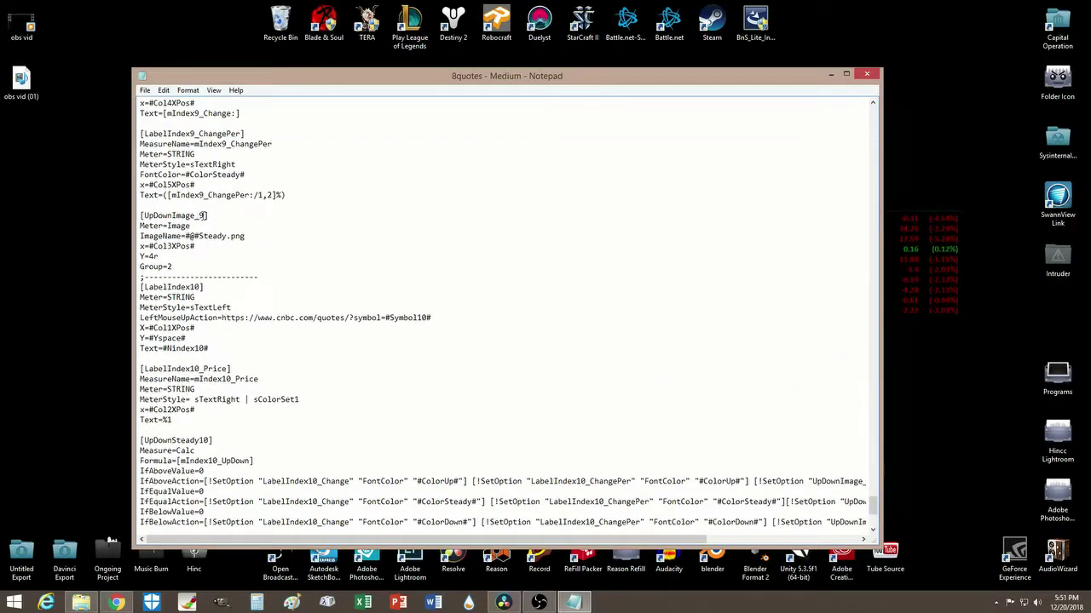
pyautogui.scroll(-8, 203, 216)
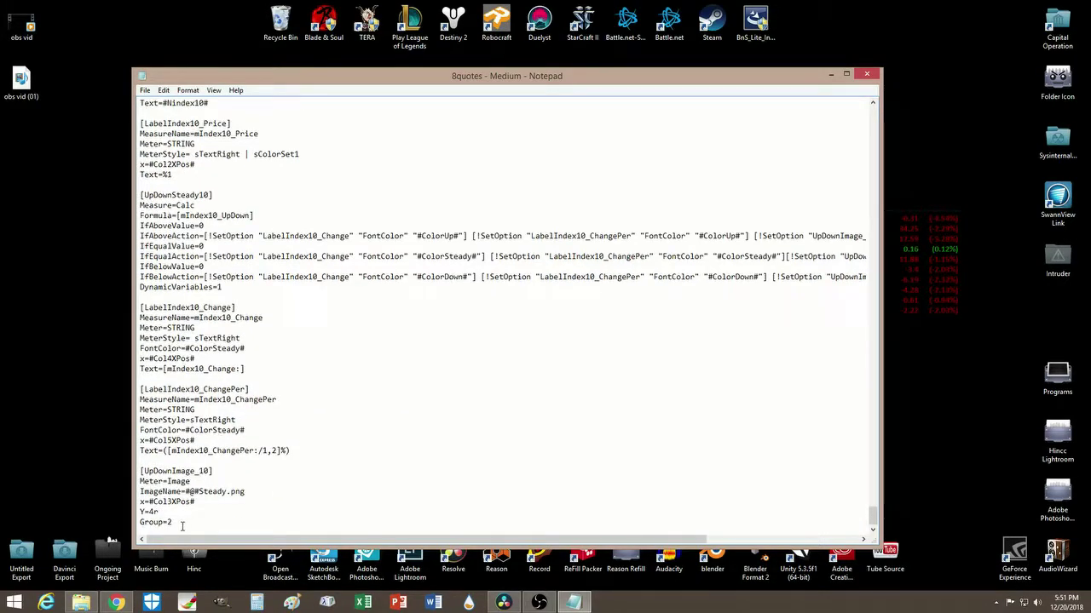
pyautogui.moveTo(173, 523); pyautogui.dragTo(137, 147)
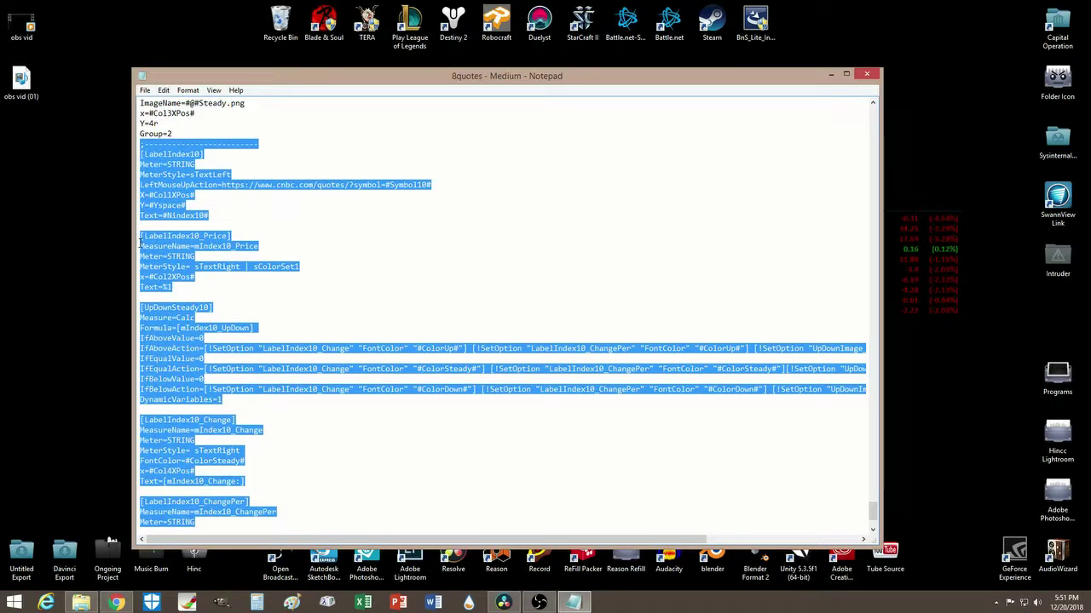
# Paste a copy of the Index10 meter sections after the last Group=2 at the file's end.
pyautogui.scroll(-4, 247, 374)
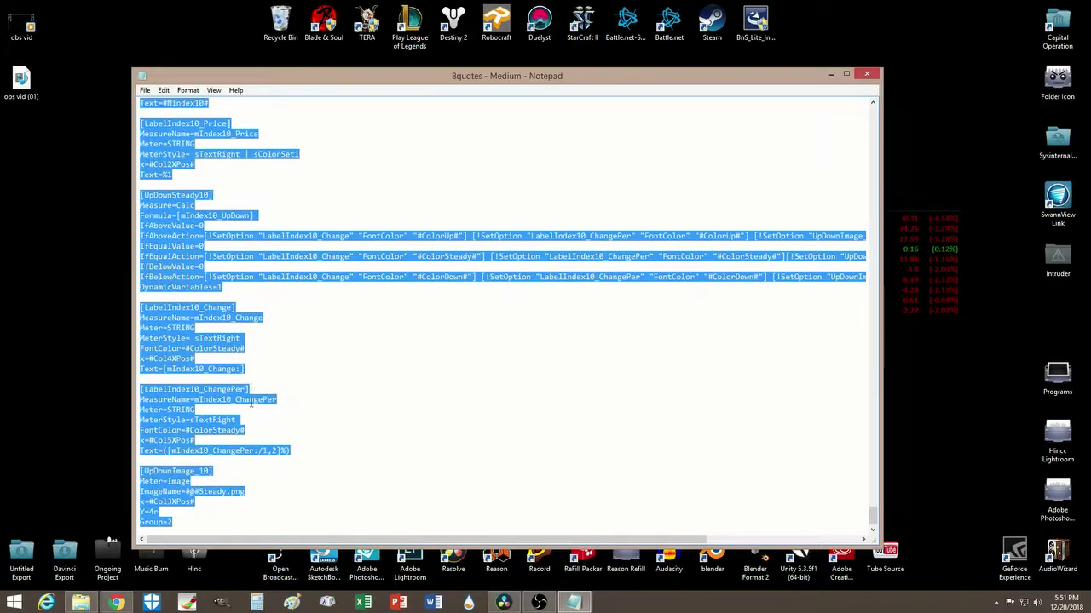
pyautogui.click(207, 520)
pyautogui.press('Return')
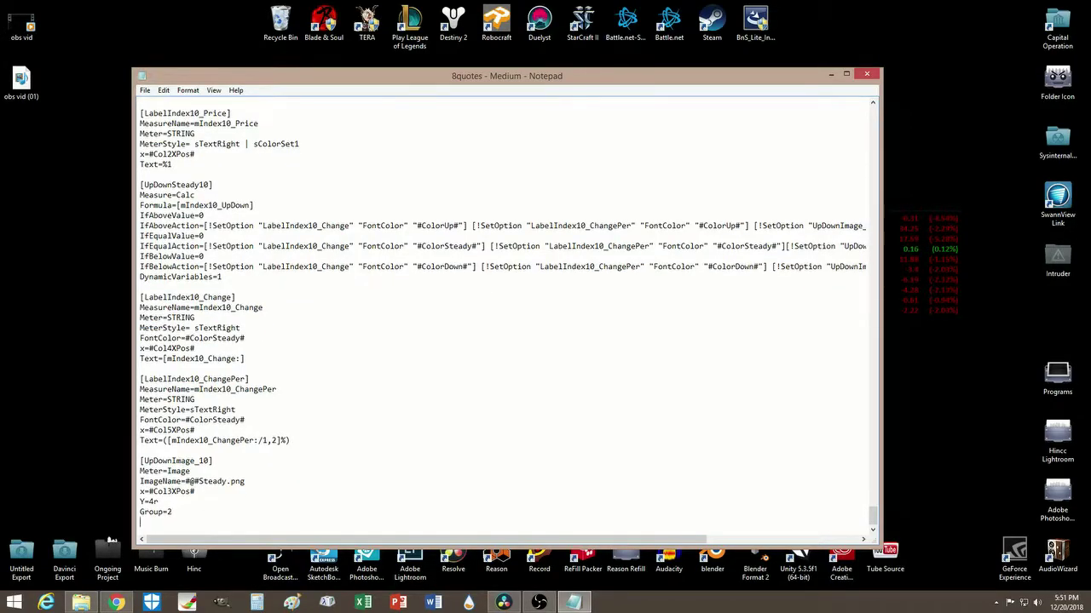
pyautogui.press('BackSpace')
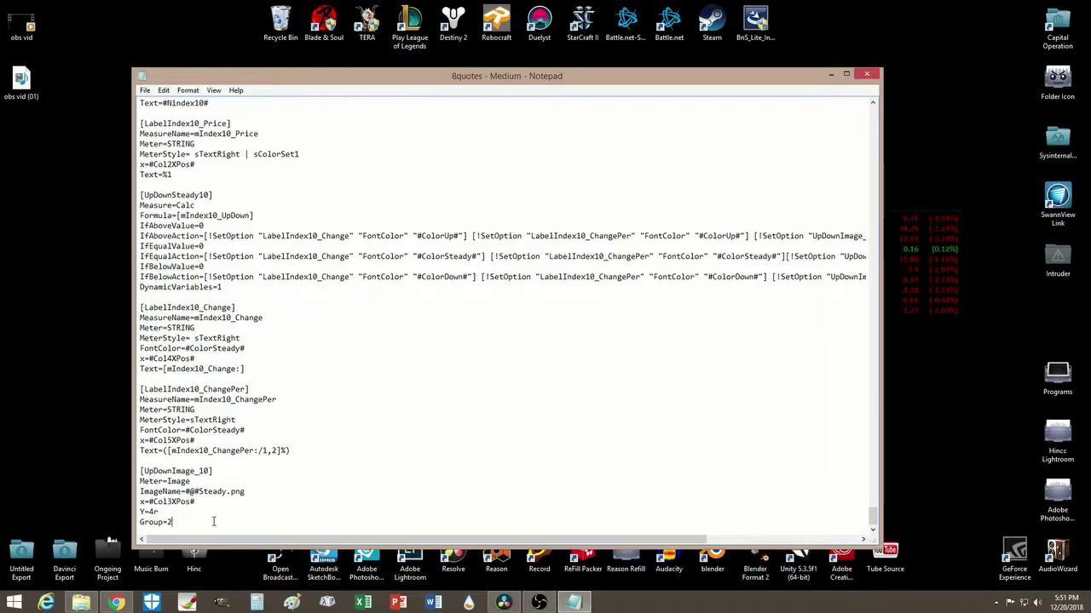
pyautogui.hotkey('ctrl', 'v')
pyautogui.scroll(4, 109, 340)
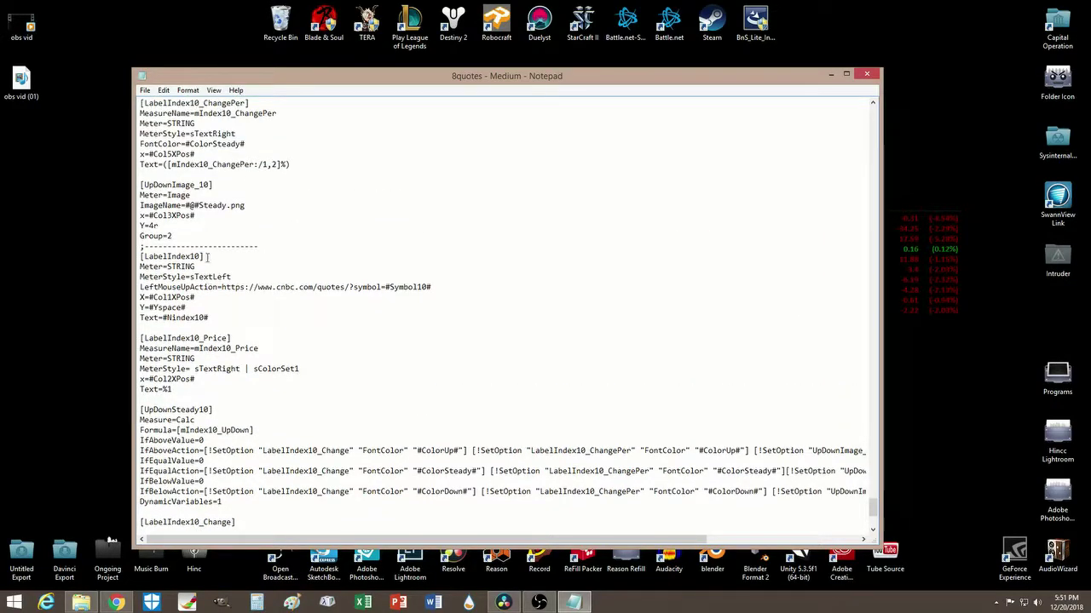